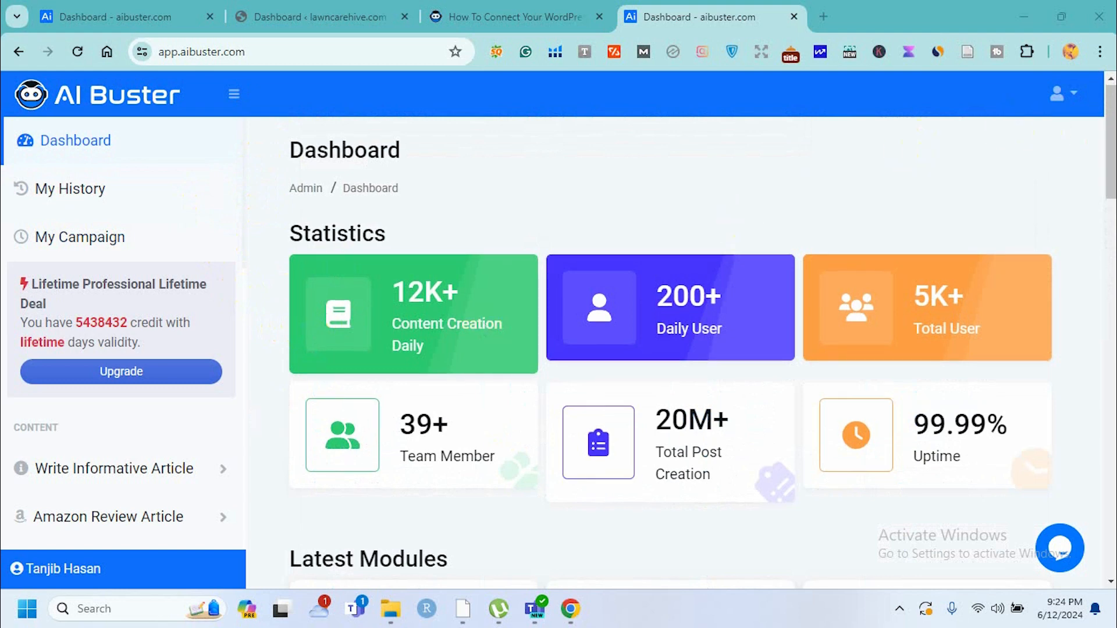
# Open the Websites page in the AI Buster settings
pyautogui.moveTo(1111, 143); pyautogui.dragTo(1111, 333)
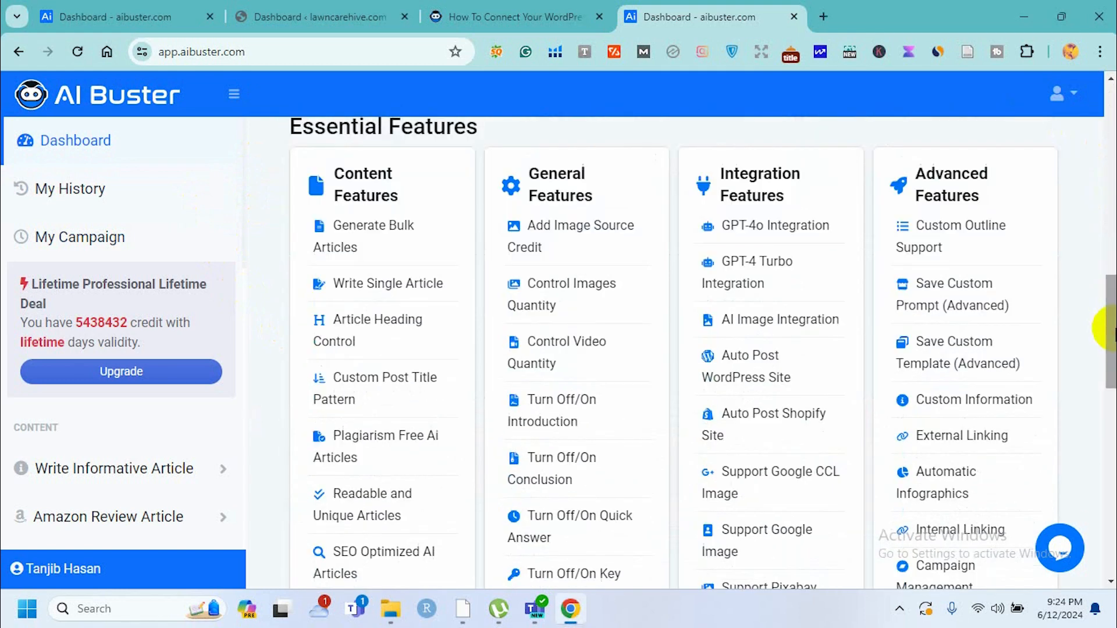
pyautogui.scroll(-10, 238, 485)
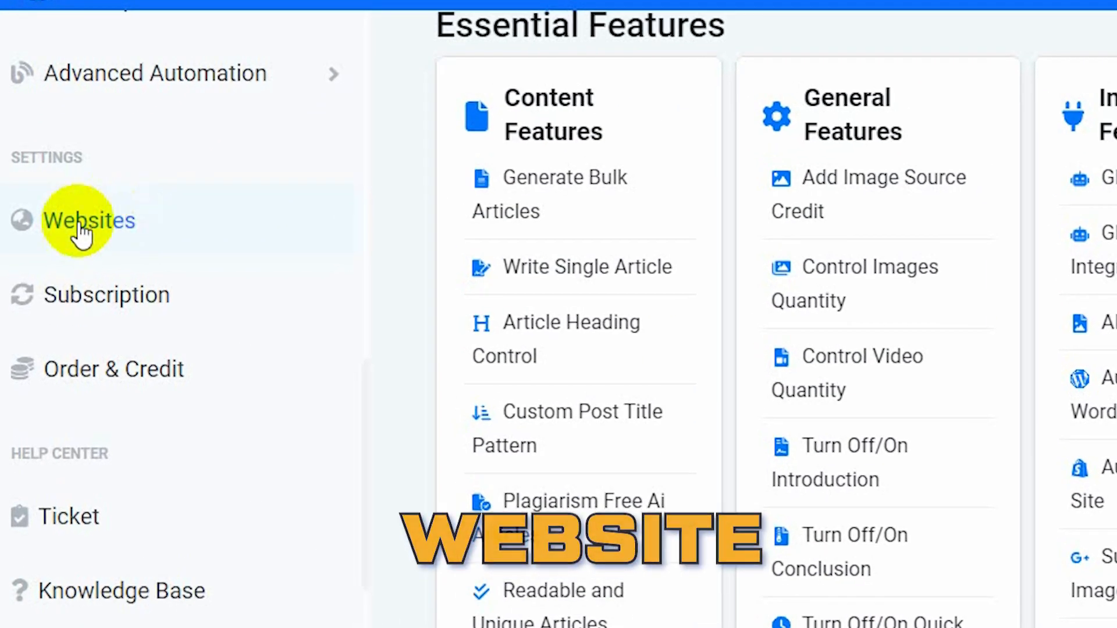
pyautogui.click(80, 224)
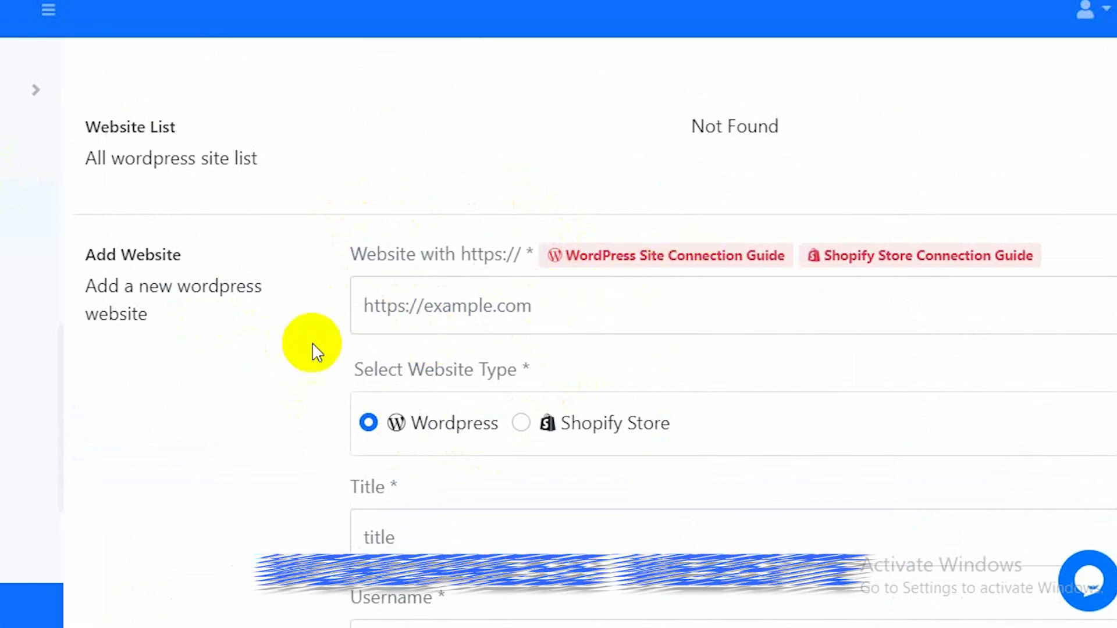
# Review the fields of the Add Website form, from the website address and title to the username and password
pyautogui.click(468, 304)
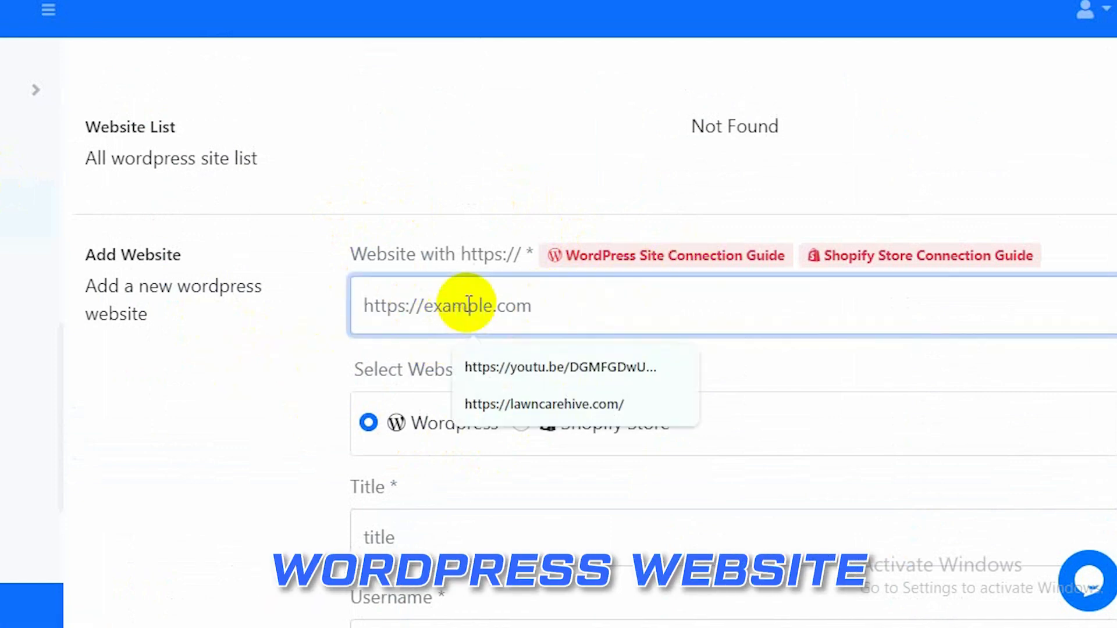
pyautogui.scroll(-2, 200, 431)
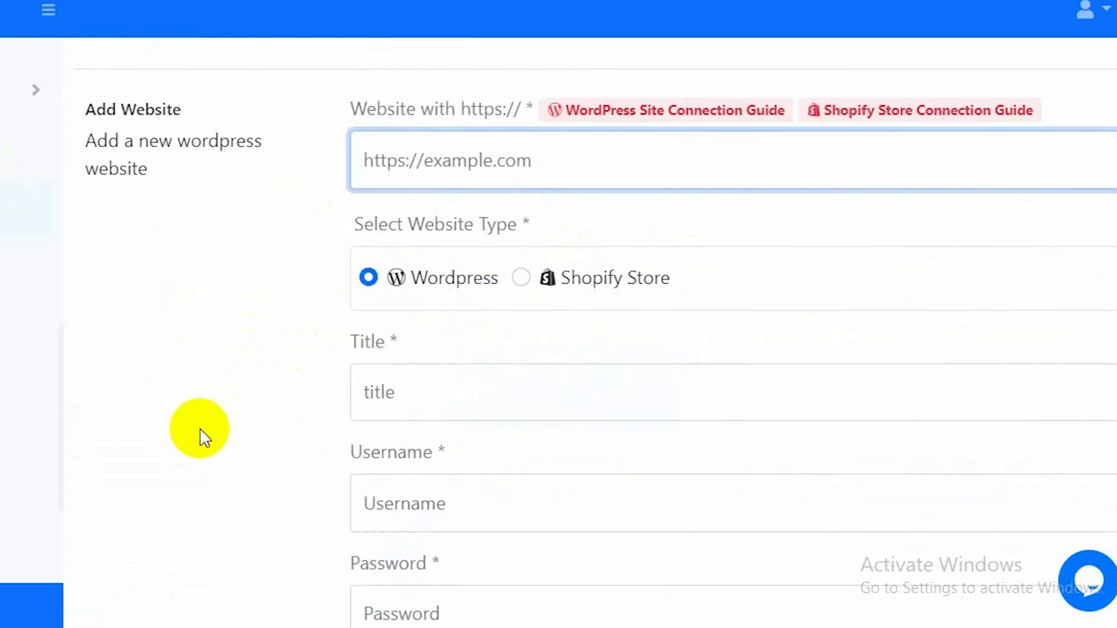
pyautogui.click(433, 406)
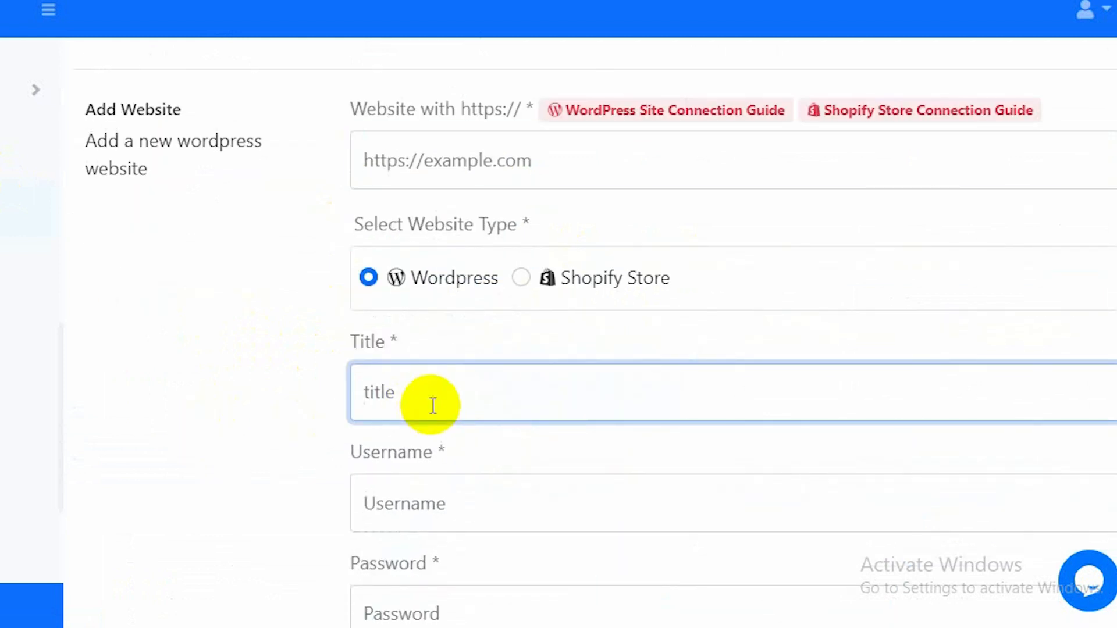
pyautogui.scroll(-3, 430, 402)
pyautogui.click(429, 336)
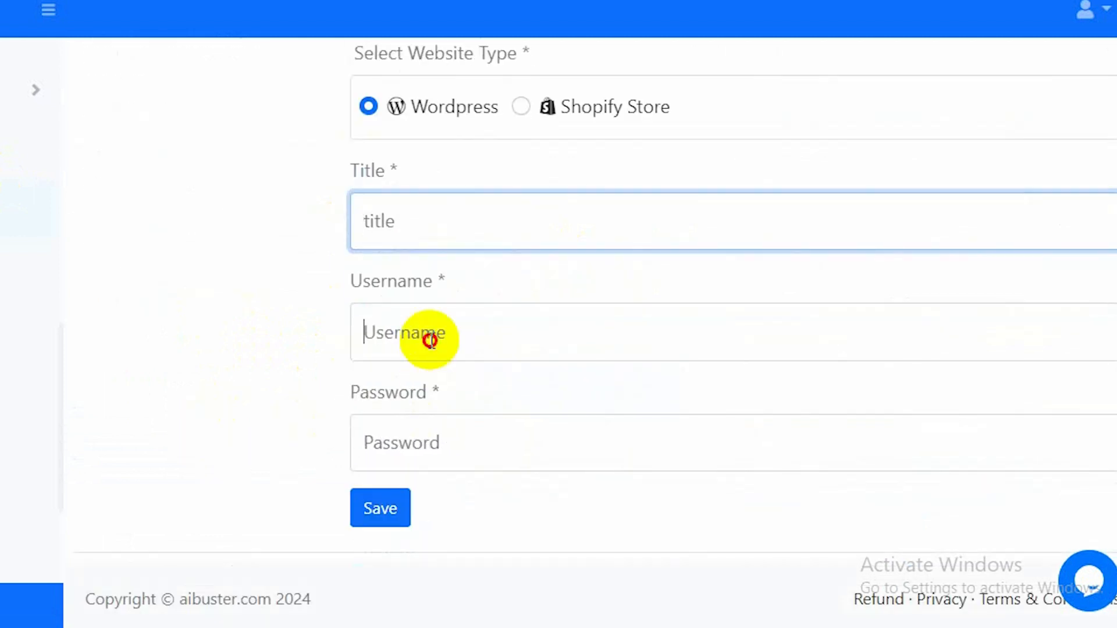
pyautogui.click(444, 429)
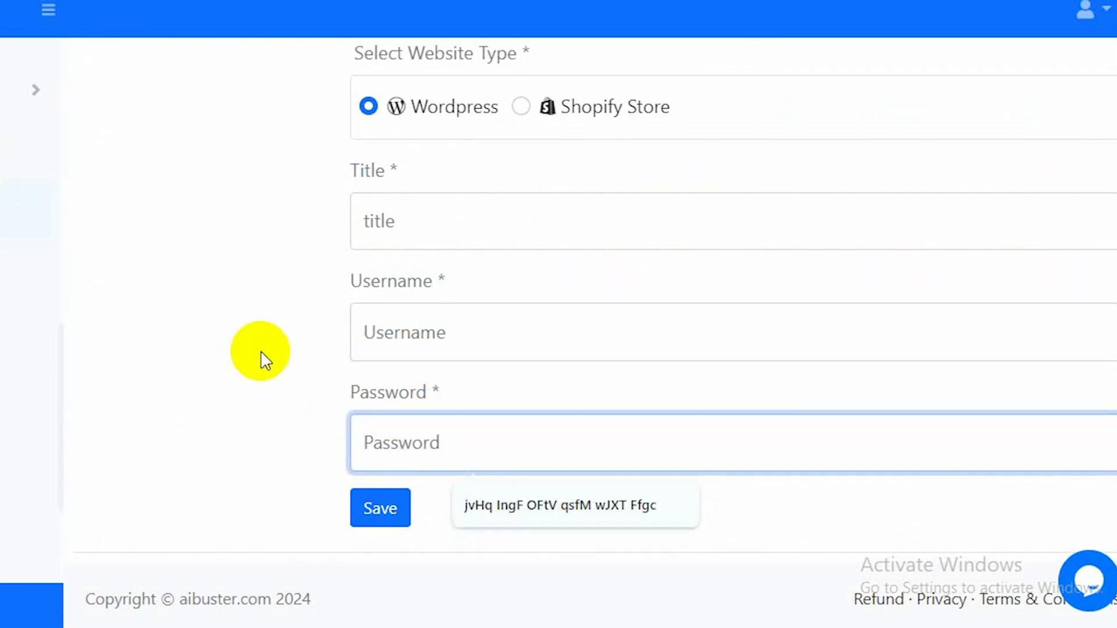
pyautogui.scroll(4, 262, 356)
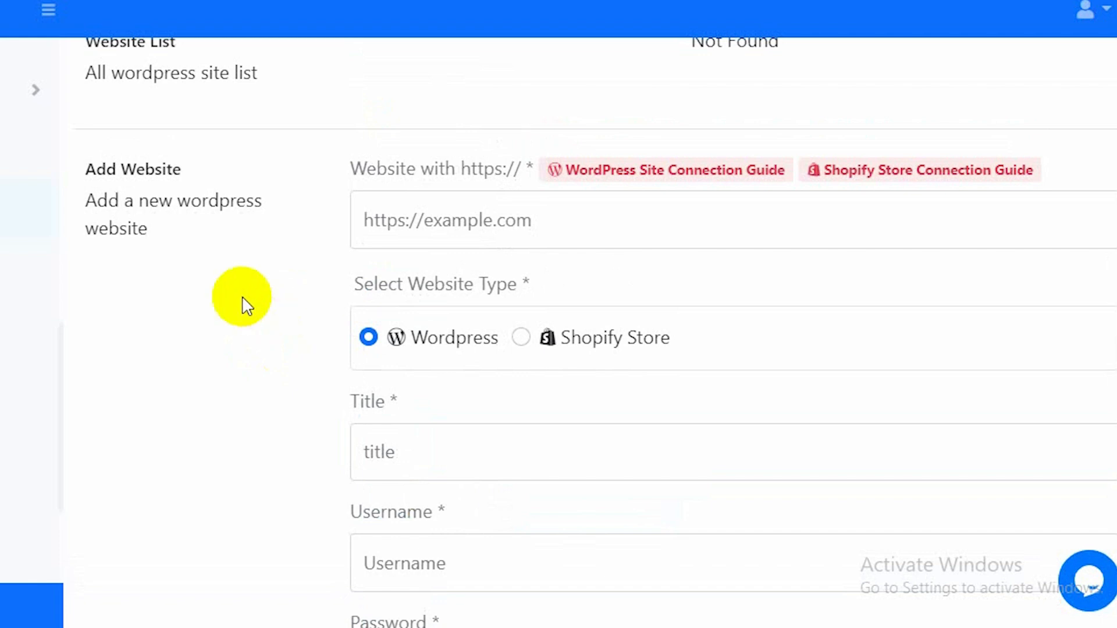
# Enter the sample address https:website.com as the website to add
pyautogui.click(440, 229)
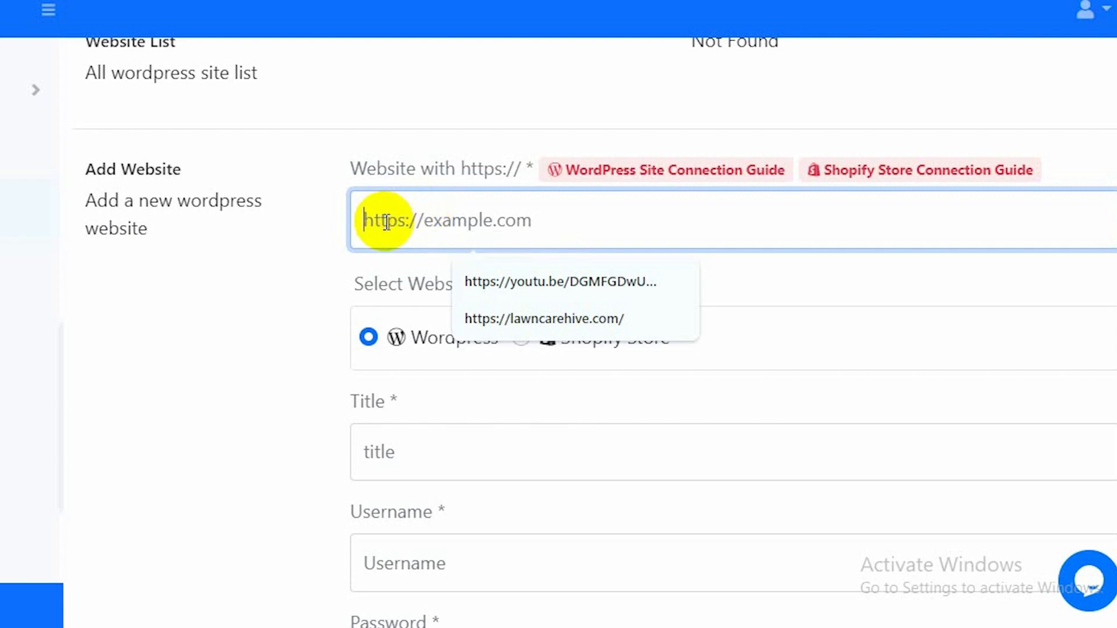
pyautogui.click(412, 219)
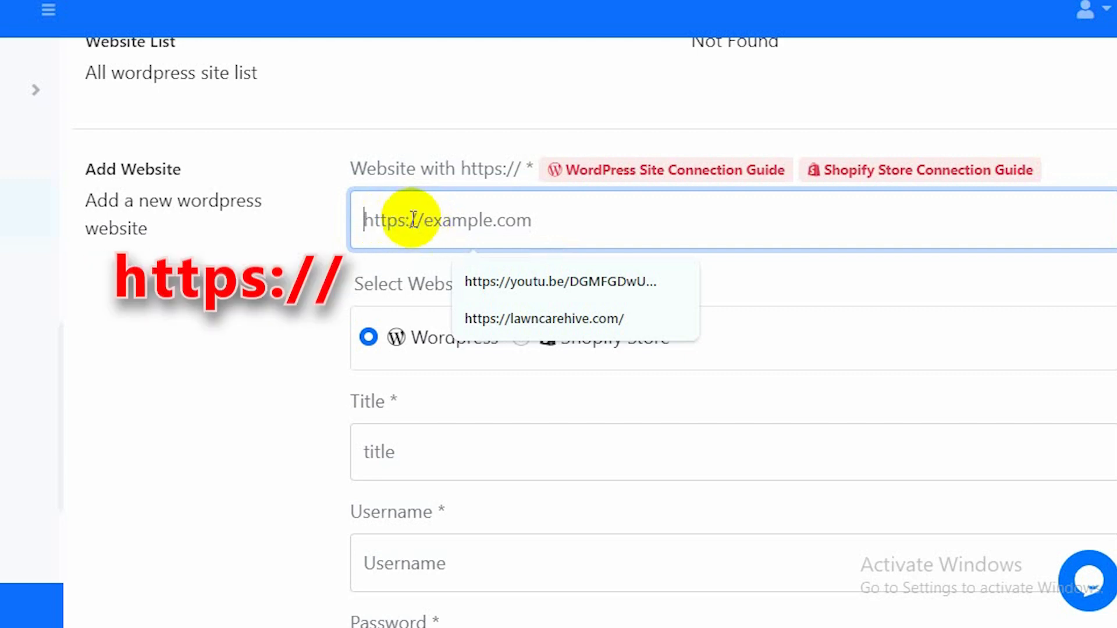
pyautogui.write('http')
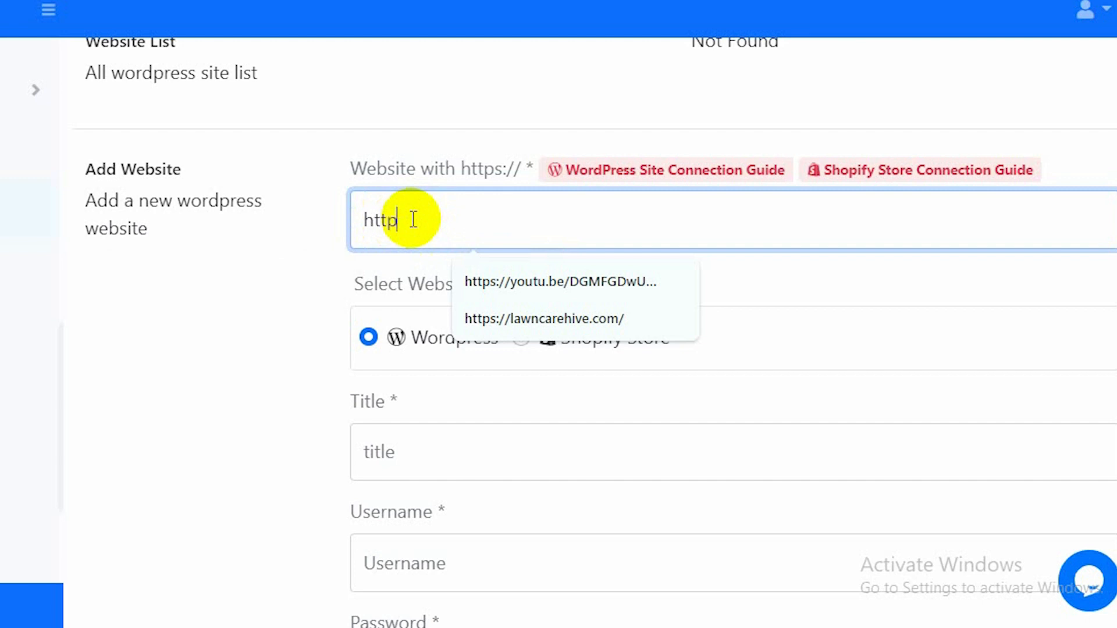
pyautogui.write(':')
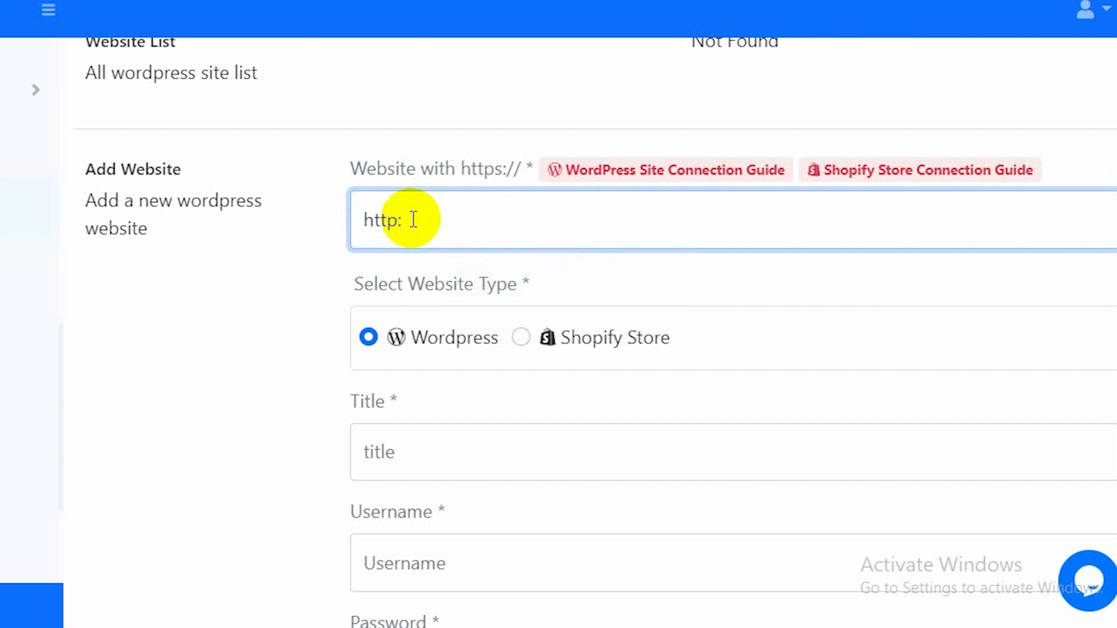
pyautogui.write('websit')
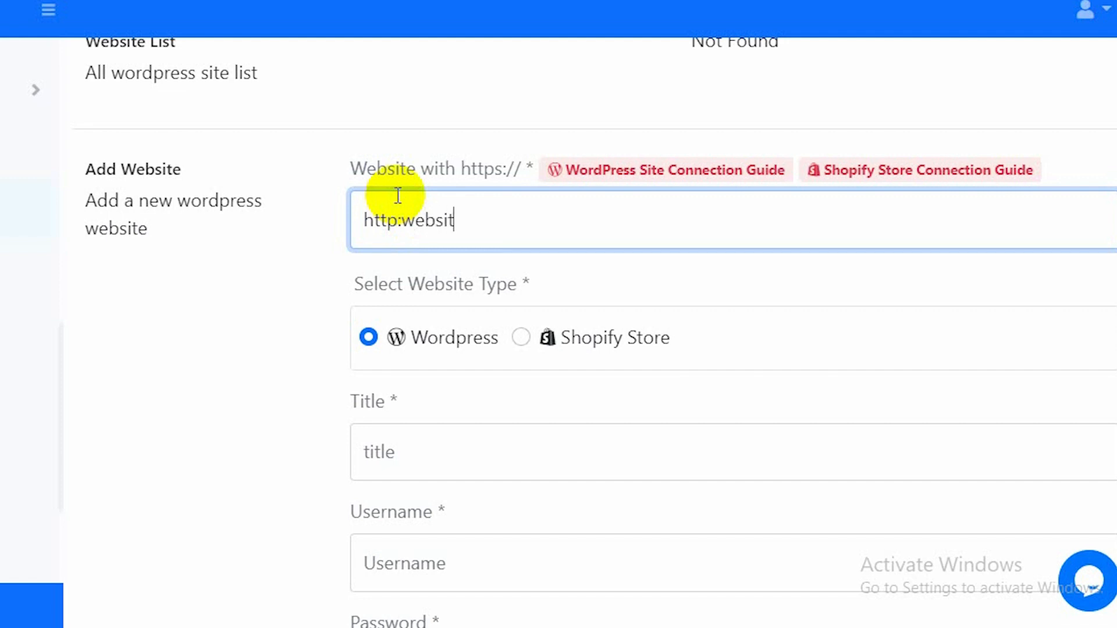
pyautogui.write('e.com')
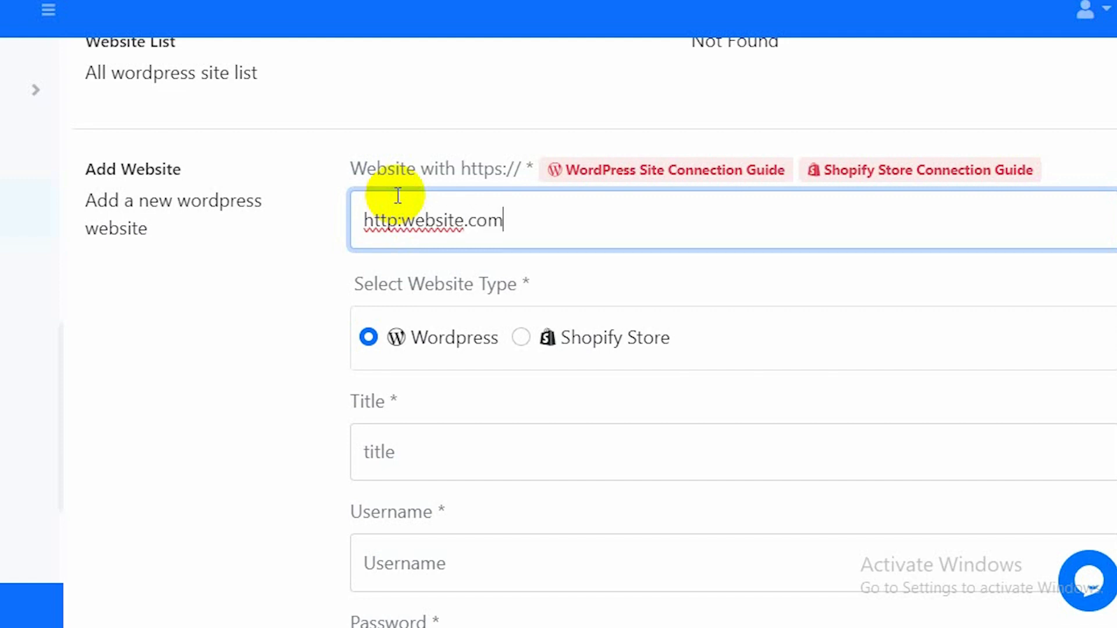
pyautogui.click(501, 224)
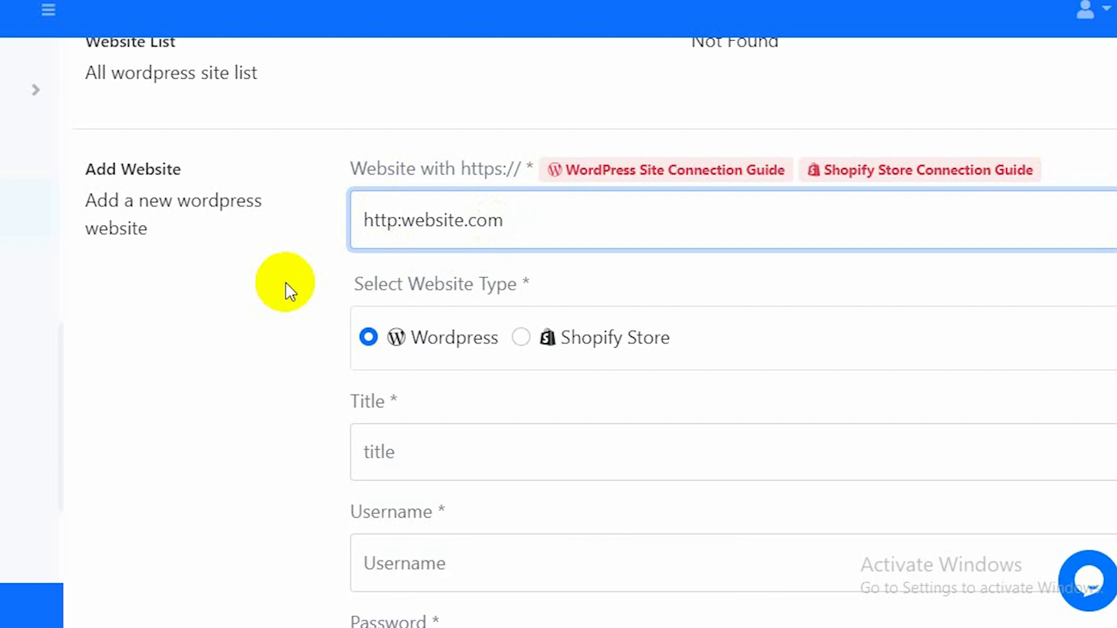
pyautogui.click(401, 224)
pyautogui.press('BackSpace')
pyautogui.write('s:')
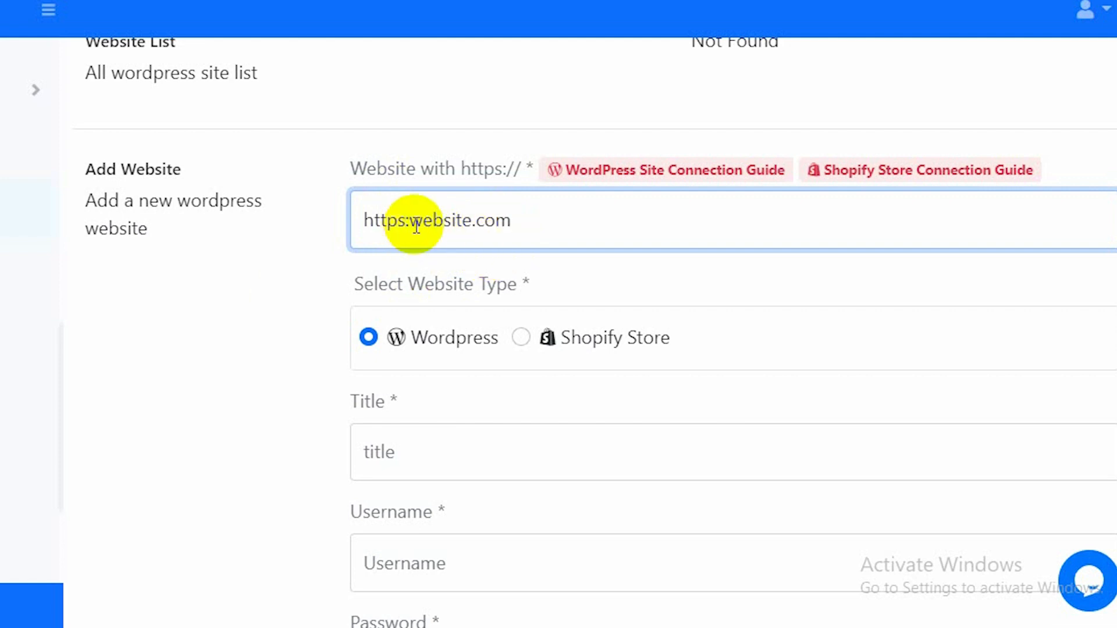
# Clear the sample website.com address from the Add Website form
pyautogui.click(574, 223)
pyautogui.press('BackSpace')
pyautogui.press('BackSpace')
pyautogui.press('BackSpace')
pyautogui.press('BackSpace')
pyautogui.press('BackSpace')
pyautogui.press('BackSpace')
pyautogui.press('BackSpace')
pyautogui.press('BackSpace')
pyautogui.press('BackSpace')
pyautogui.press('BackSpace')
pyautogui.press('BackSpace')
pyautogui.press('BackSpace')
pyautogui.press('BackSpace')
pyautogui.press('BackSpace')
pyautogui.press('BackSpace')
pyautogui.press('BackSpace')
pyautogui.press('BackSpace')
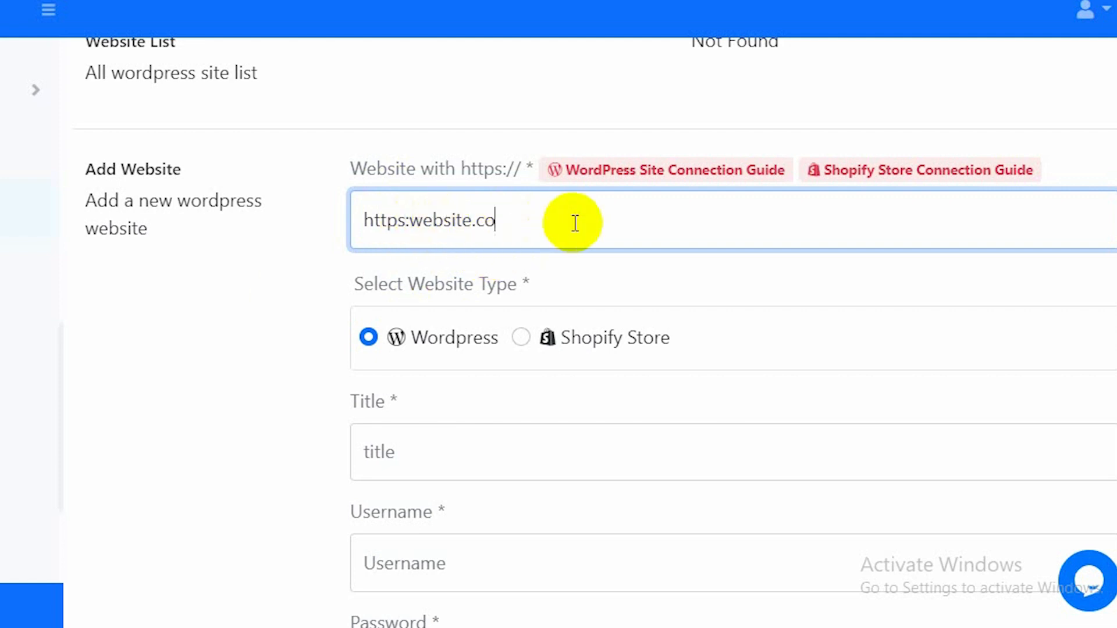
pyautogui.click(569, 221)
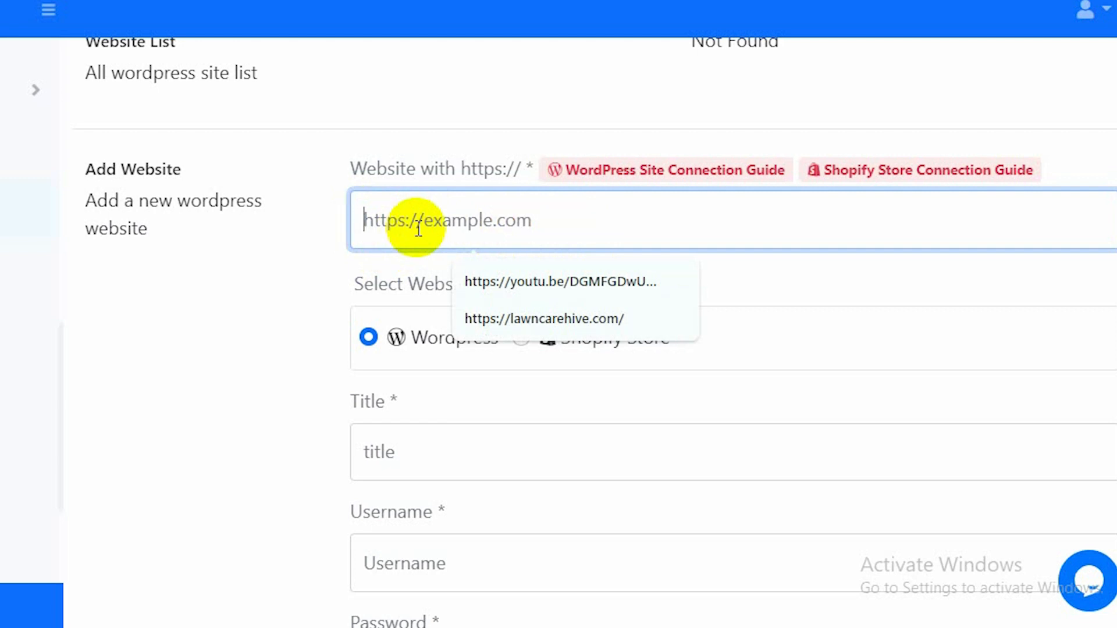
pyautogui.write('https')
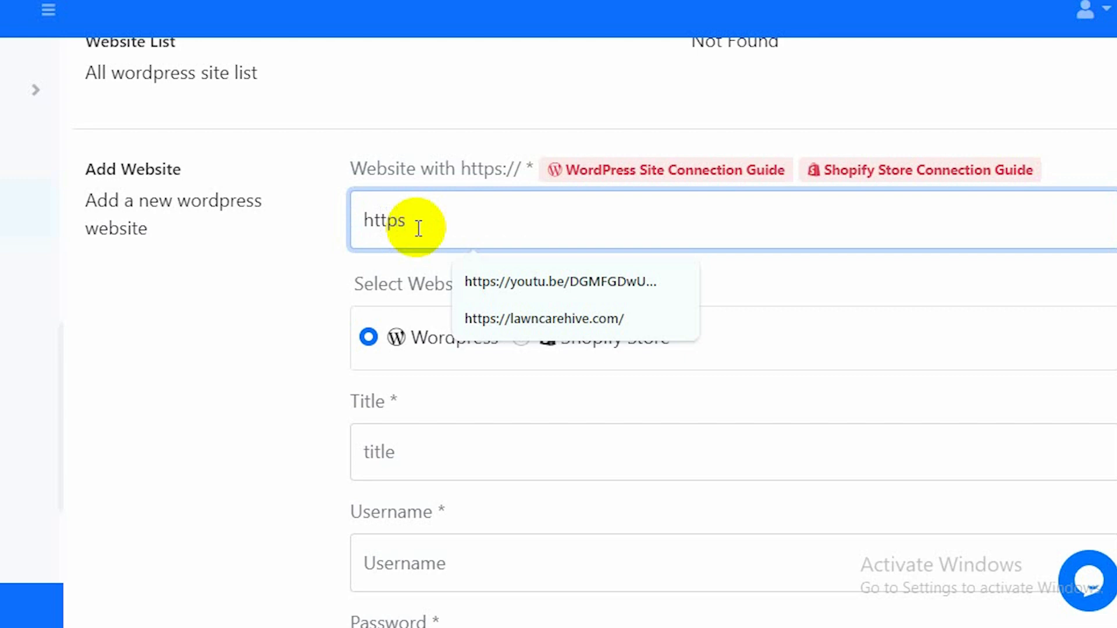
pyautogui.write('://youtu.be/DGMFGDwUqfk')
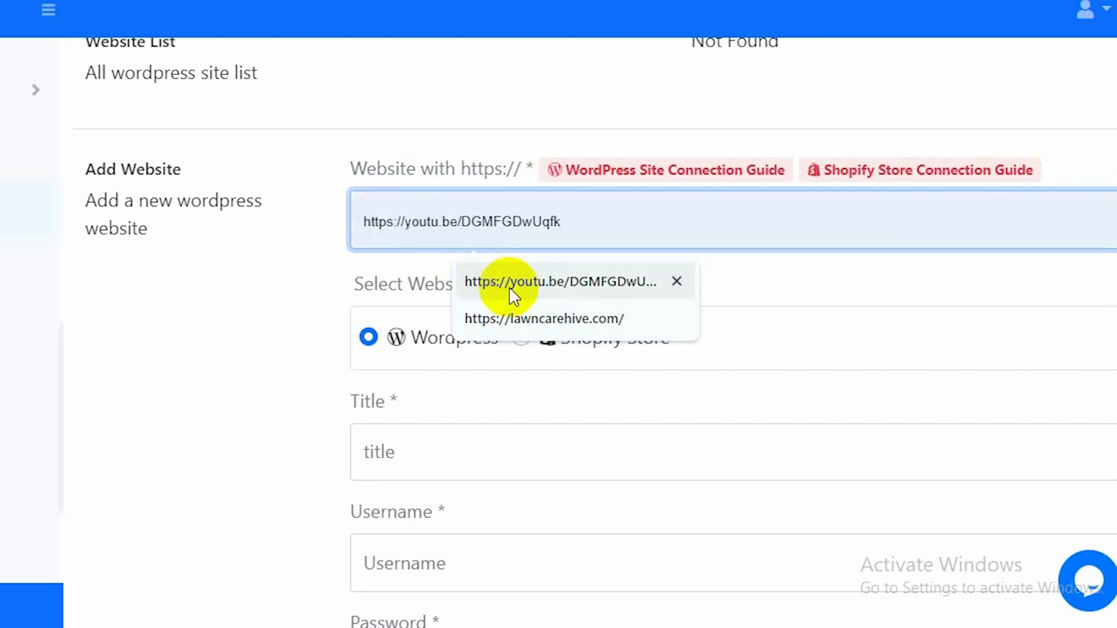
pyautogui.click(522, 292)
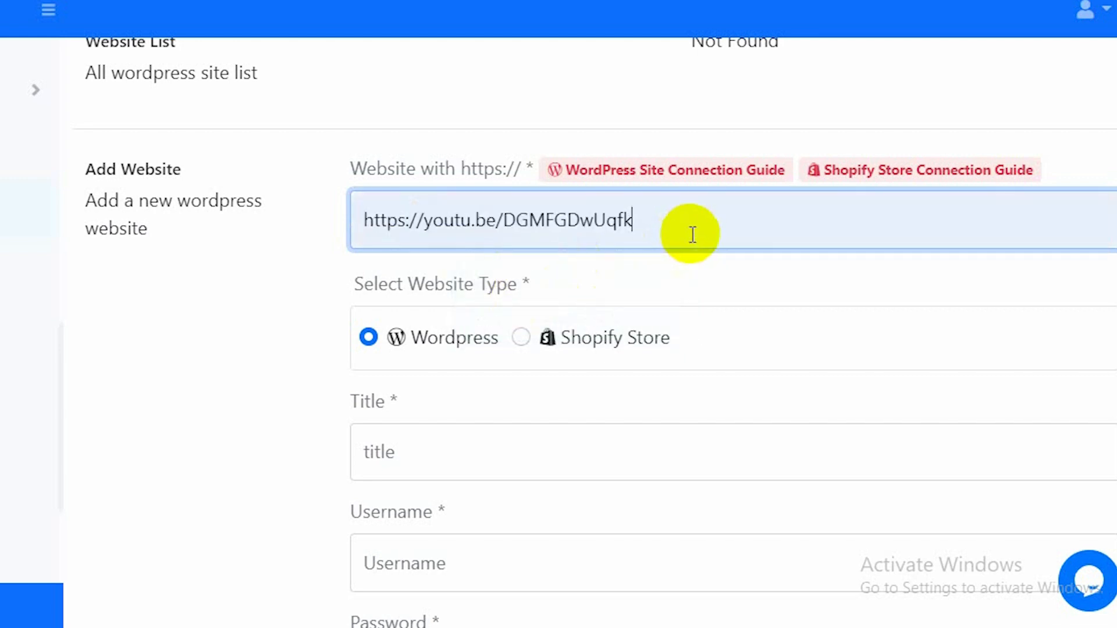
pyautogui.press('BackSpace')
pyautogui.press('BackSpace')
pyautogui.press('BackSpace')
pyautogui.press('BackSpace')
pyautogui.press('BackSpace')
pyautogui.press('BackSpace')
pyautogui.press('BackSpace')
pyautogui.press('BackSpace')
pyautogui.press('BackSpace')
pyautogui.press('BackSpace')
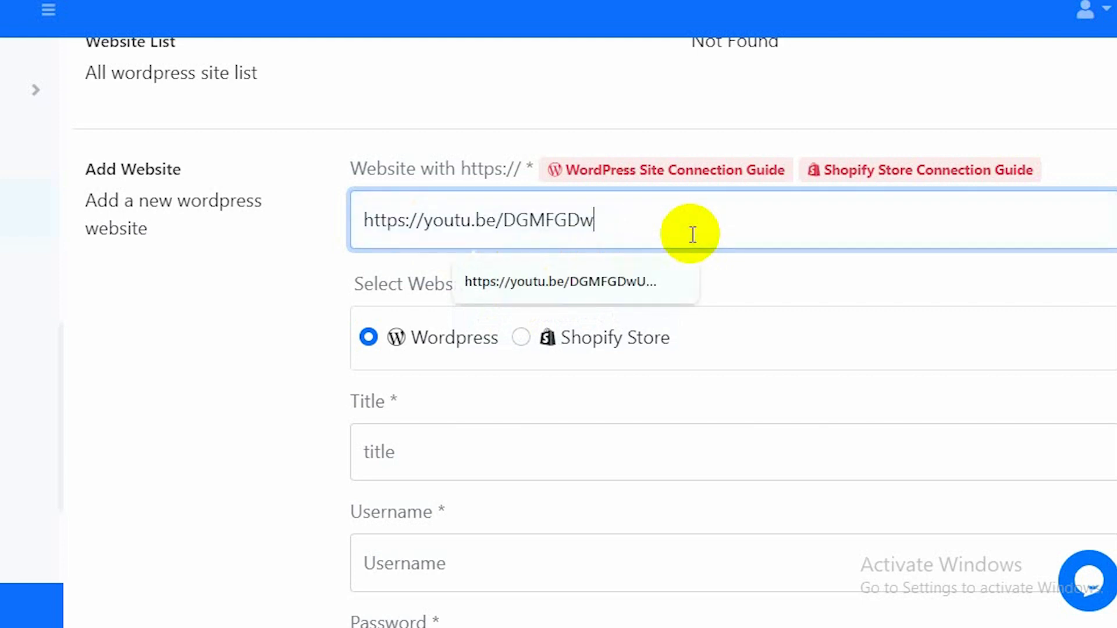
pyautogui.press('BackSpace')
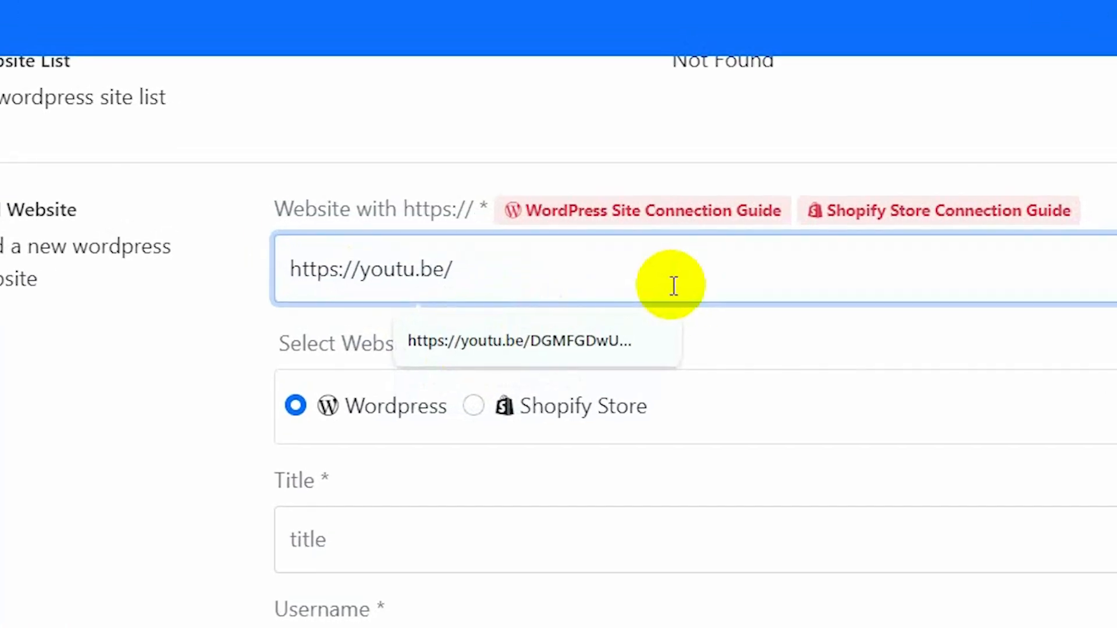
pyautogui.press('BackSpace')
pyautogui.press('BackSpace')
pyautogui.press('BackSpace')
pyautogui.write('c')
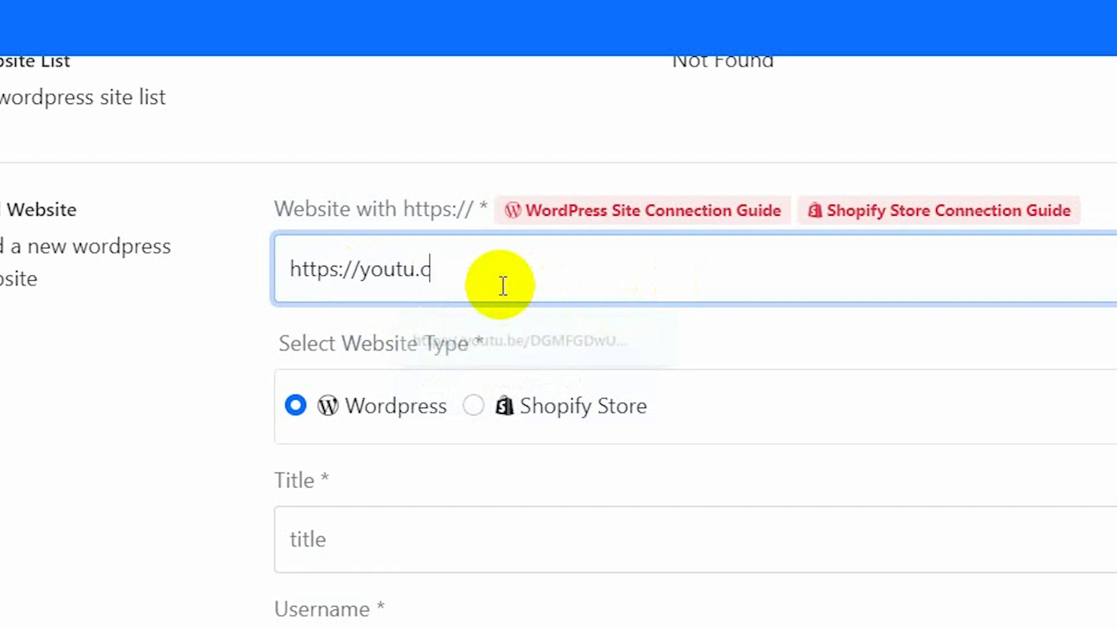
pyautogui.write('om?')
pyautogui.write('/')
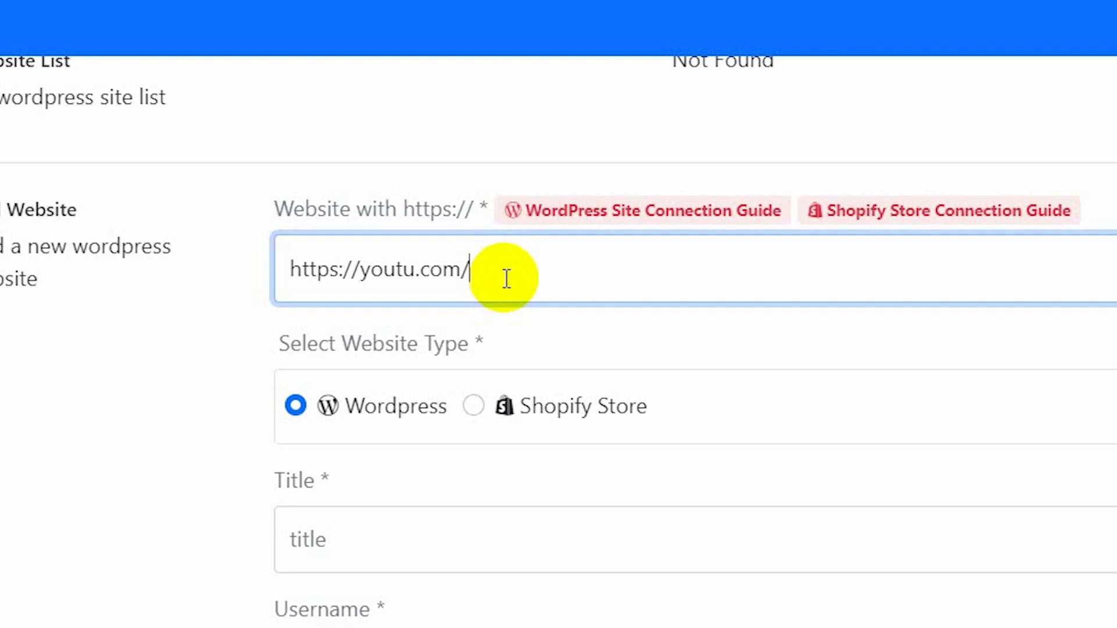
pyautogui.press('BackSpace')
pyautogui.moveTo(492, 262); pyautogui.dragTo(235, 264)
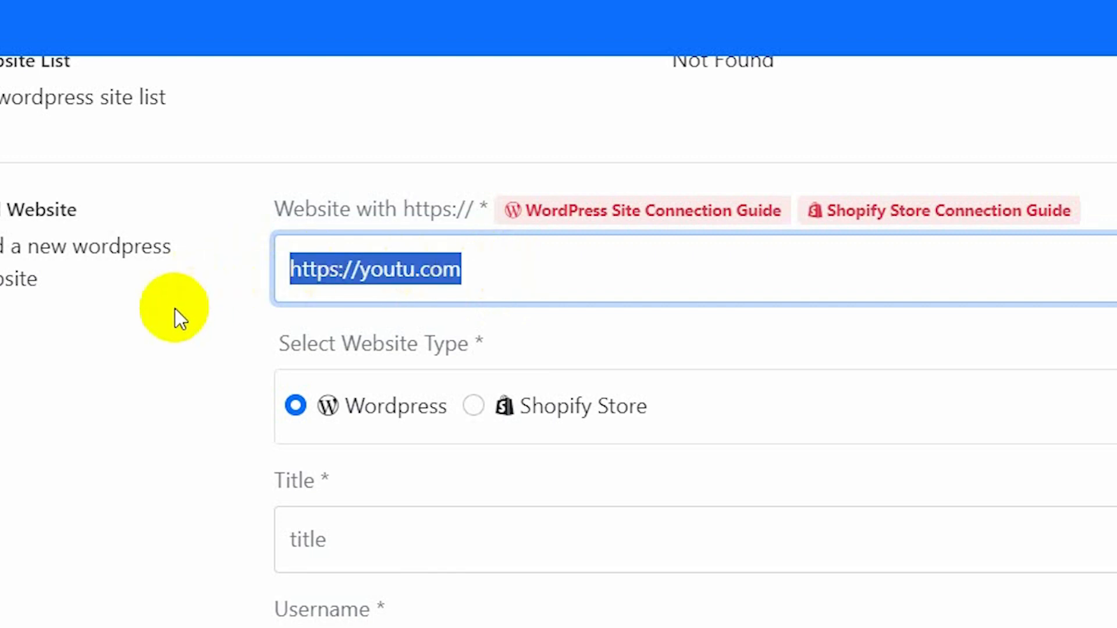
pyautogui.click(532, 275)
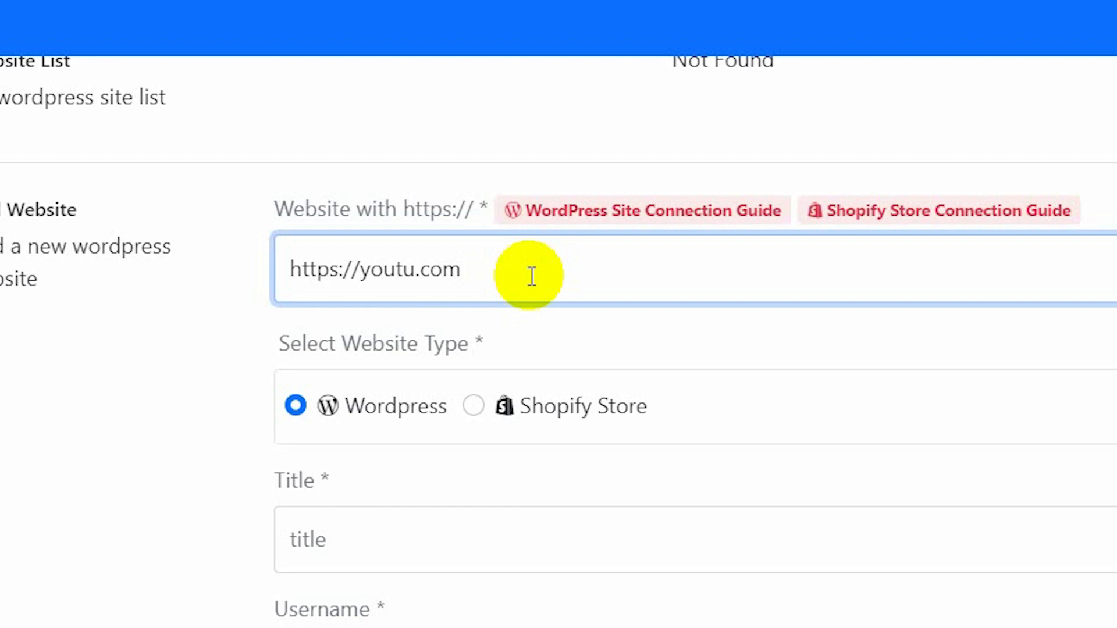
# Remove the youtu.com address so the website address field is empty
pyautogui.press('BackSpace')
pyautogui.press('BackSpace')
pyautogui.press('BackSpace')
pyautogui.press('BackSpace')
pyautogui.press('BackSpace')
pyautogui.press('BackSpace')
pyautogui.press('BackSpace')
pyautogui.press('BackSpace')
pyautogui.press('BackSpace')
pyautogui.press('BackSpace')
pyautogui.press('BackSpace')
pyautogui.press('BackSpace')
pyautogui.press('BackSpace')
pyautogui.press('BackSpace')
pyautogui.press('BackSpace')
pyautogui.press('BackSpace')
pyautogui.press('BackSpace')
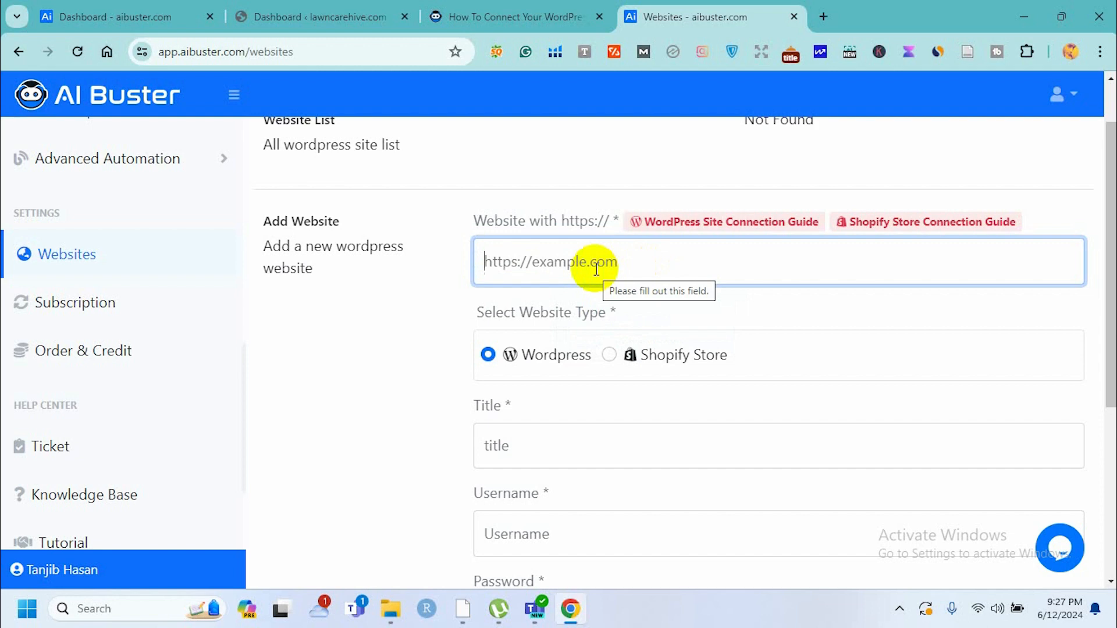
# Check the title, username and password fields required for adding a WordPress site
pyautogui.scroll(-2, 595, 264)
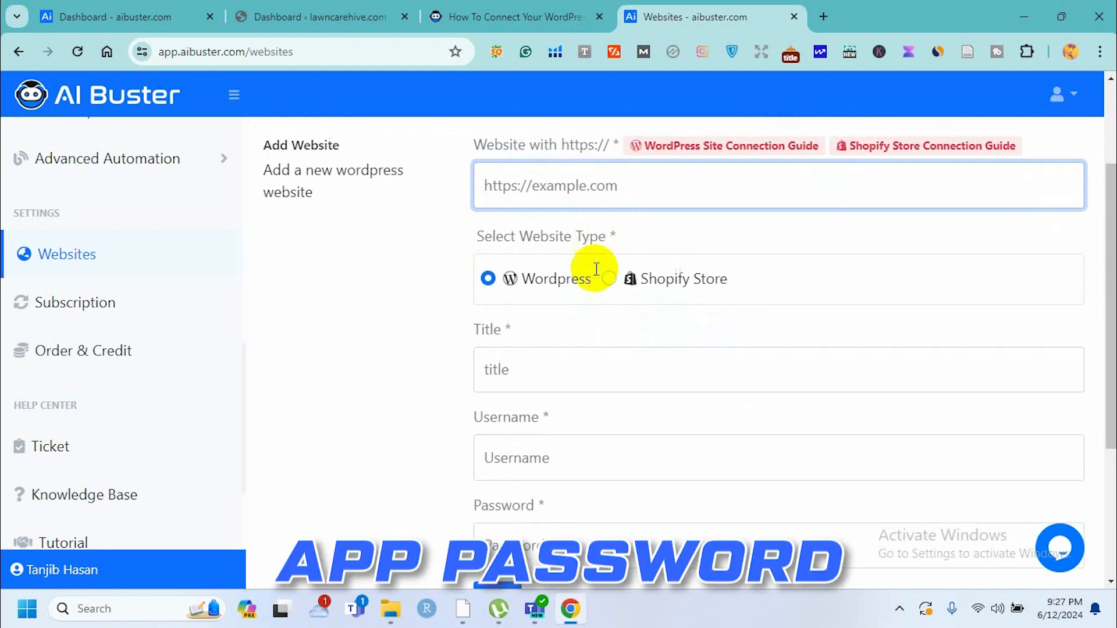
pyautogui.click(543, 315)
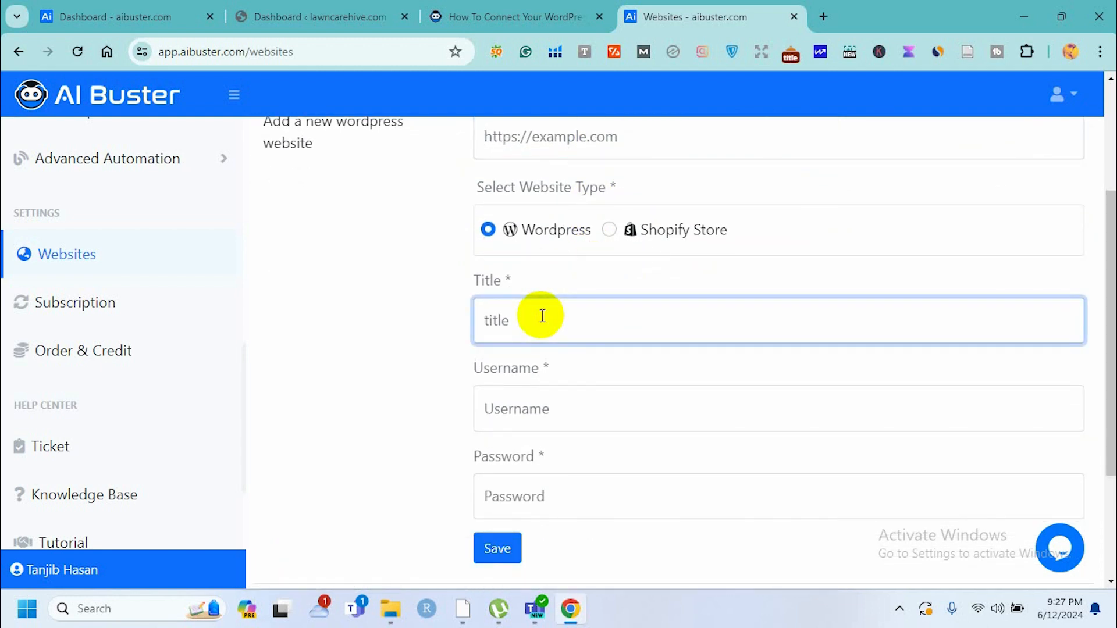
pyautogui.click(557, 411)
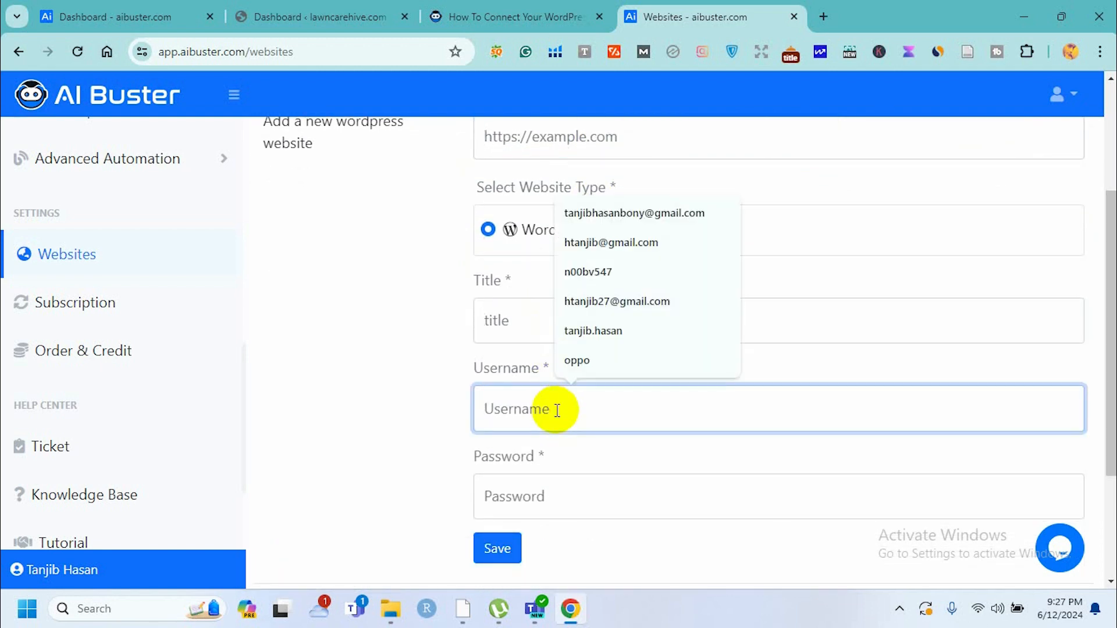
pyautogui.scroll(-2, 555, 411)
pyautogui.click(553, 409)
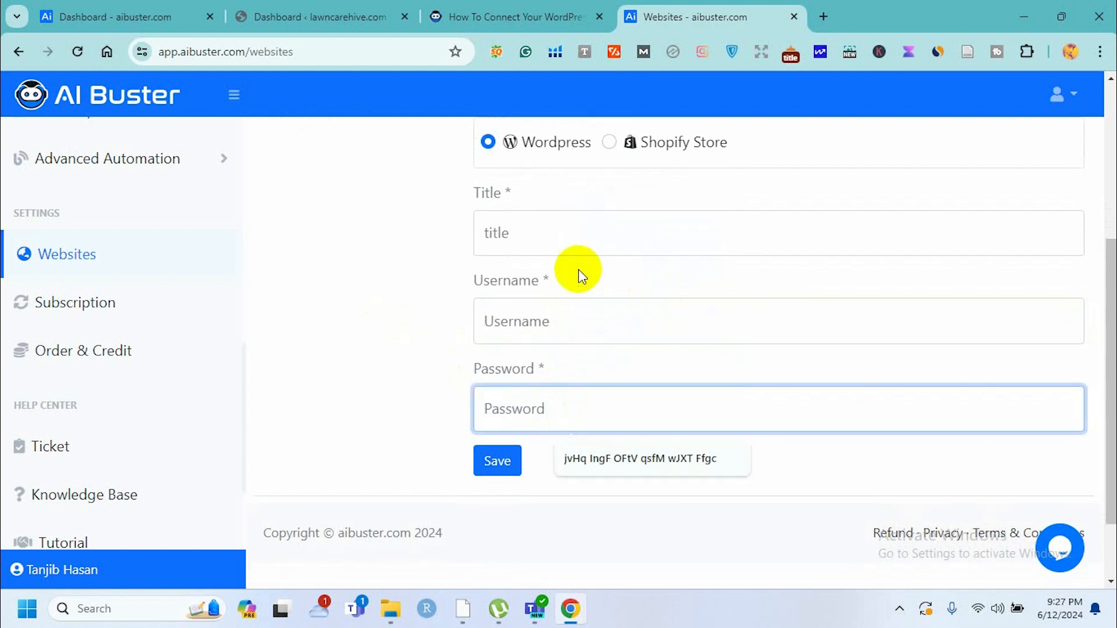
pyautogui.scroll(5, 579, 270)
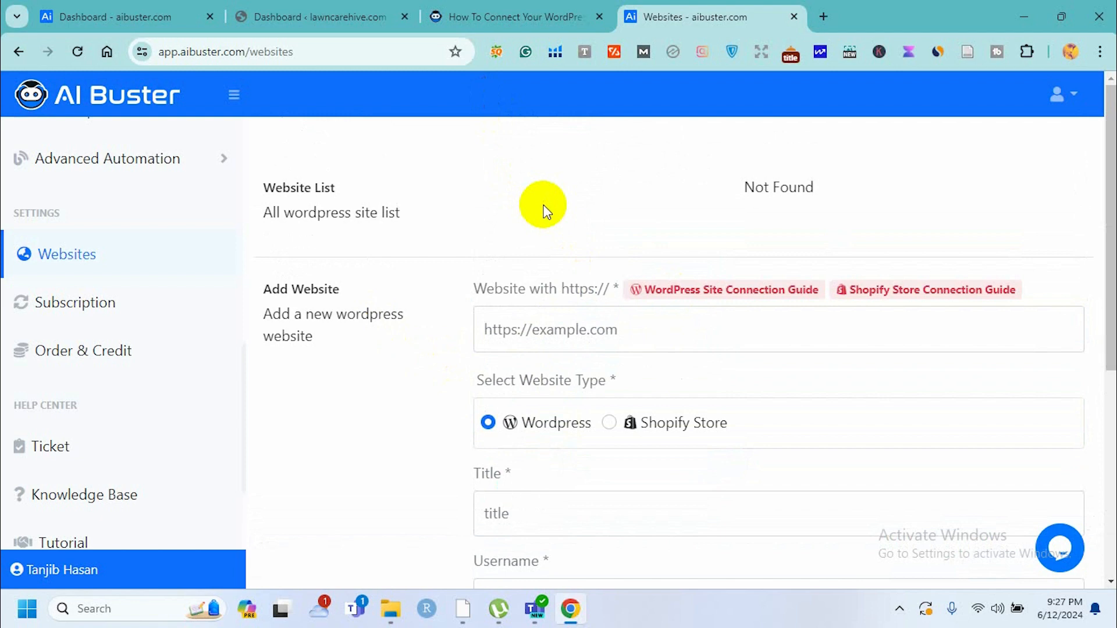
# Switch to the WordPress admin dashboard of lawncarehive.com
pyautogui.click(340, 16)
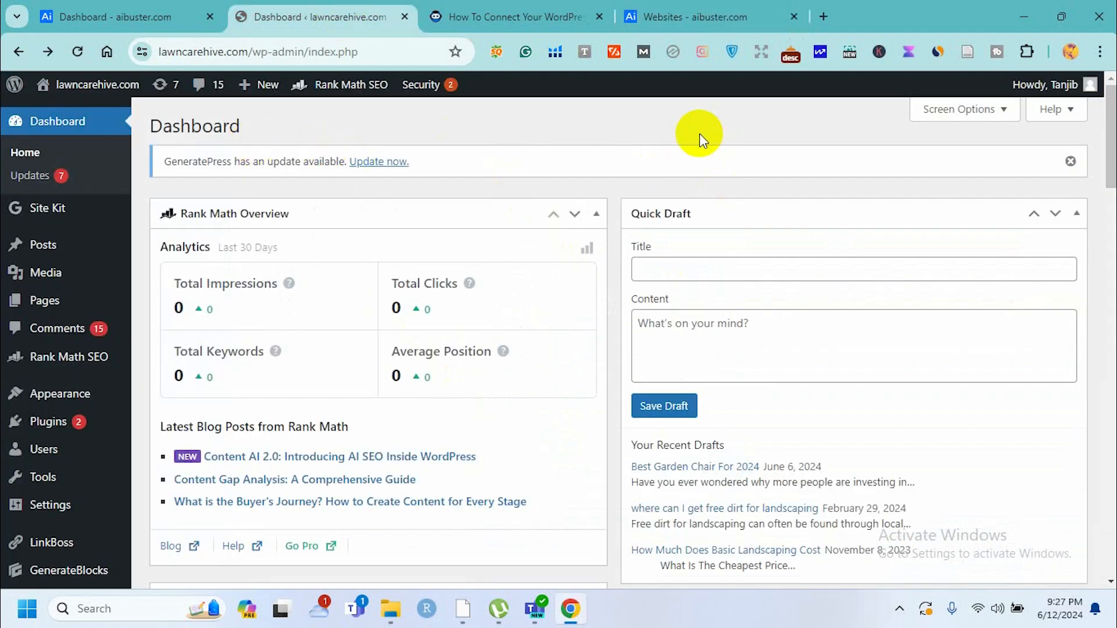
# Open the profile editing page of the WordPress account and find the Application Passwords section
pyautogui.moveTo(1074, 90)
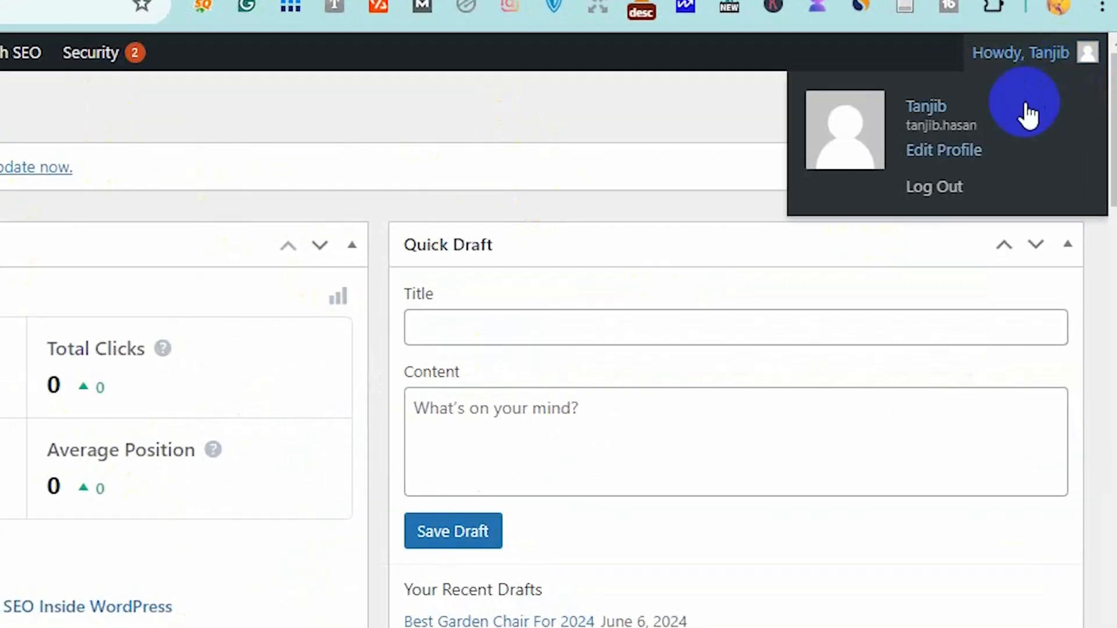
pyautogui.click(969, 150)
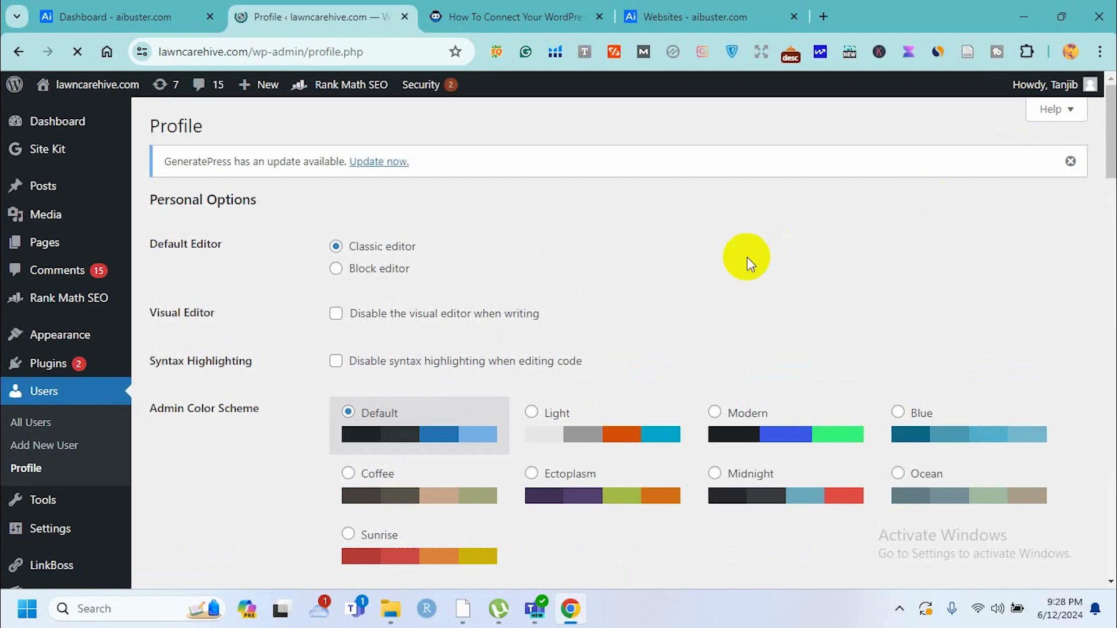
pyautogui.scroll(-10, 747, 257)
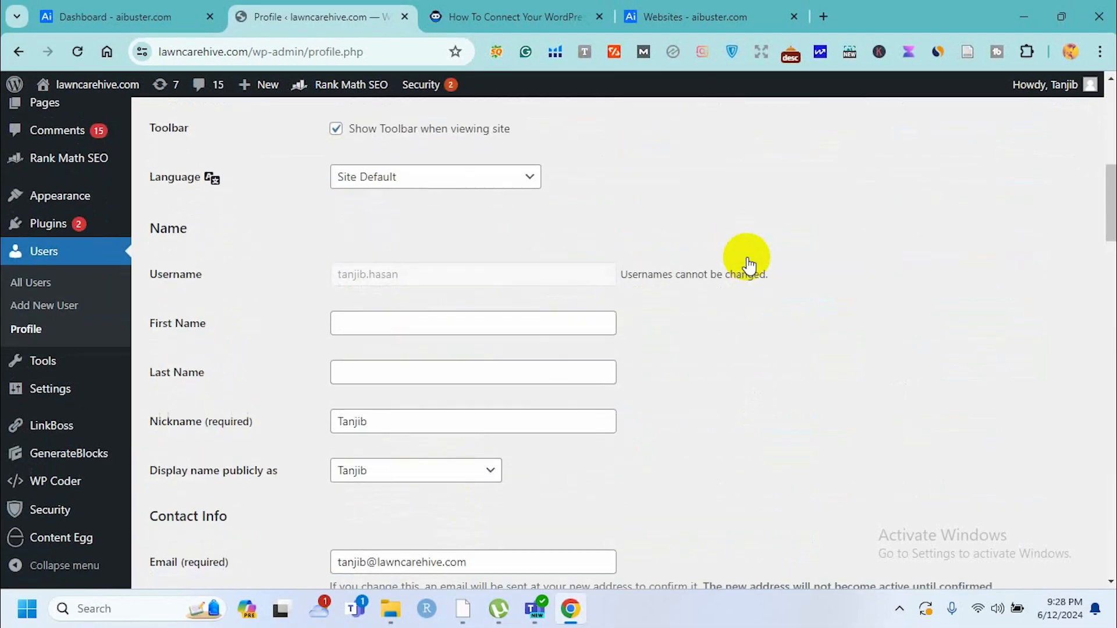
pyautogui.scroll(-10, 747, 261)
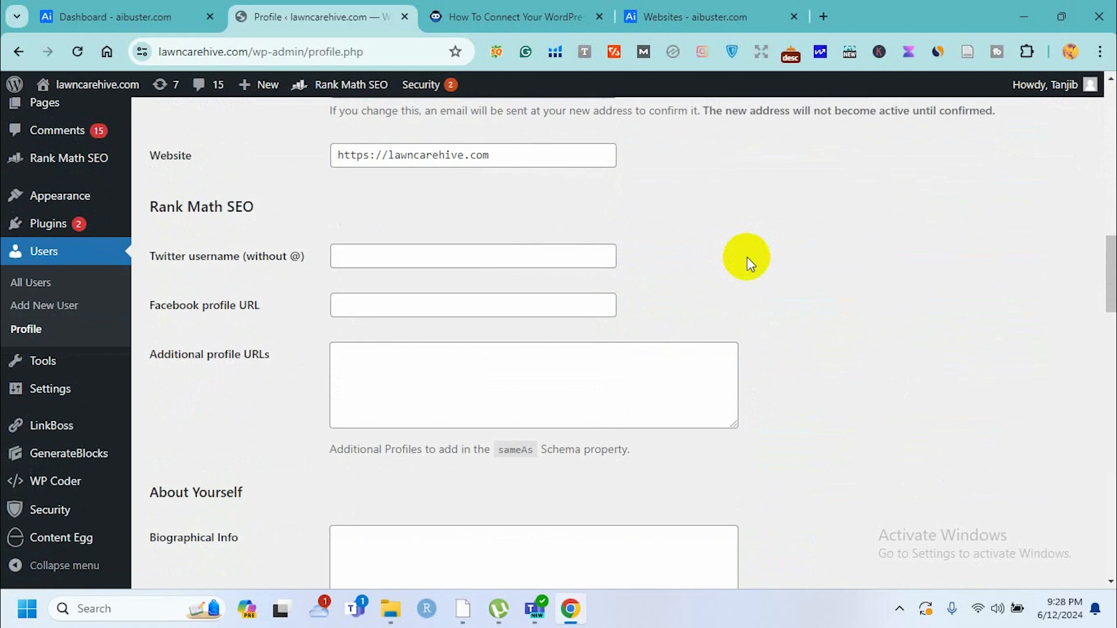
pyautogui.scroll(-8, 747, 257)
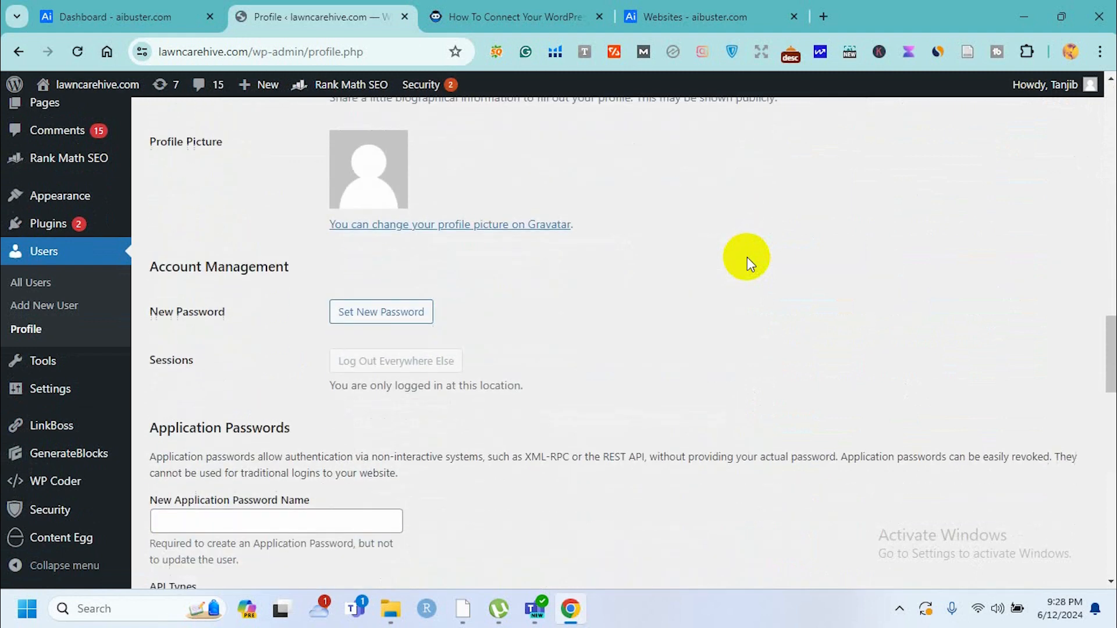
pyautogui.scroll(-2, 747, 257)
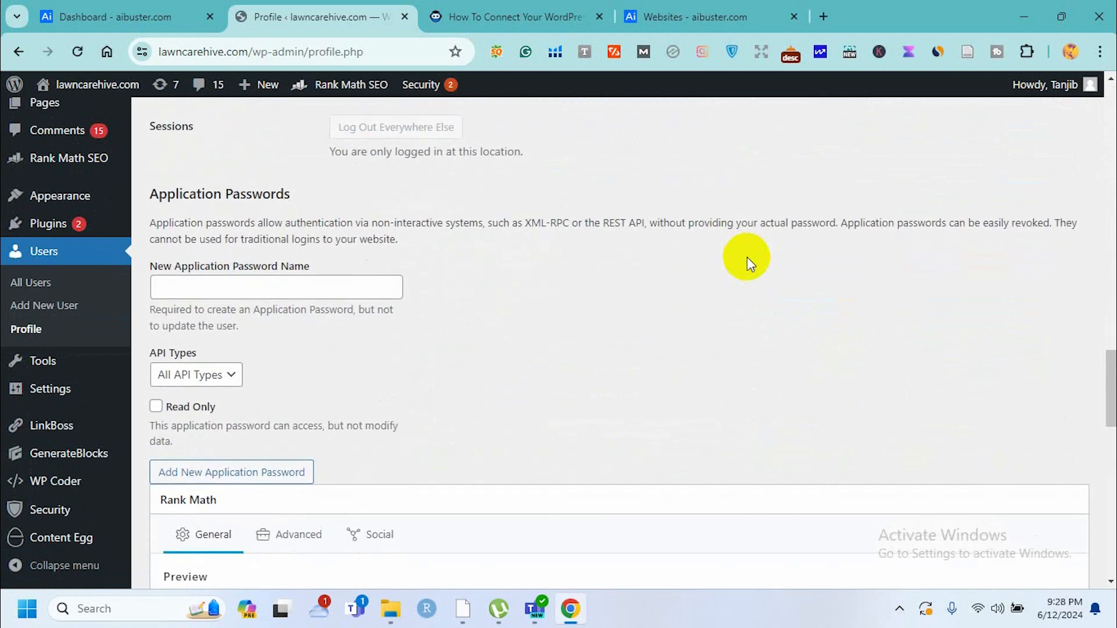
pyautogui.scroll(-1, 747, 257)
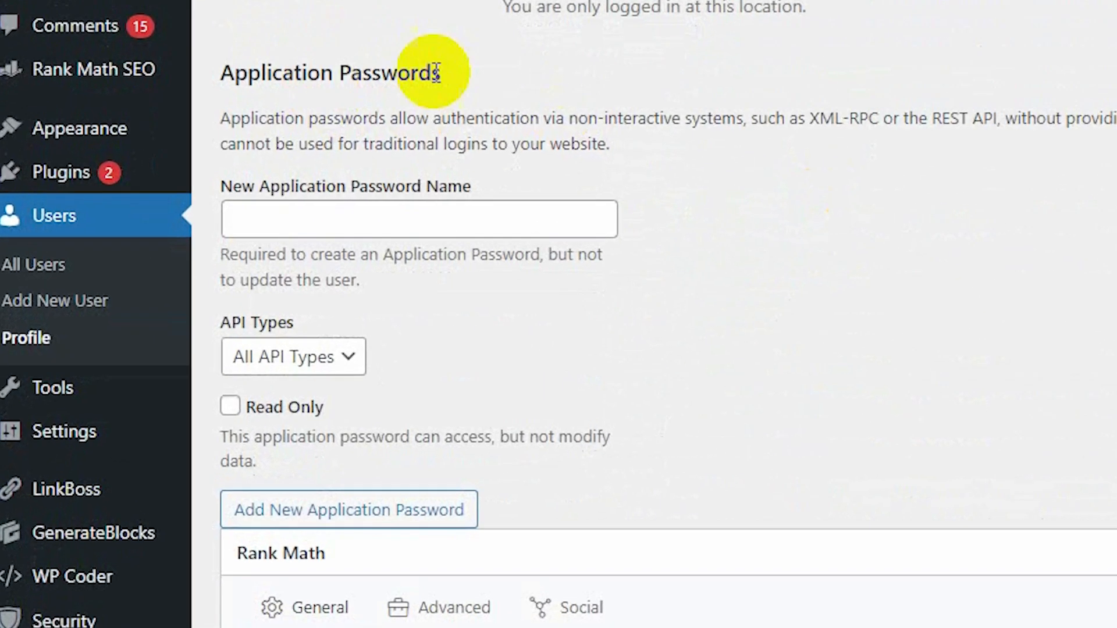
pyautogui.click(443, 71)
pyautogui.moveTo(283, 74)
pyautogui.mouseDown()
pyautogui.moveTo(218, 76)
pyautogui.moveTo(228, 77)
pyautogui.mouseUp()
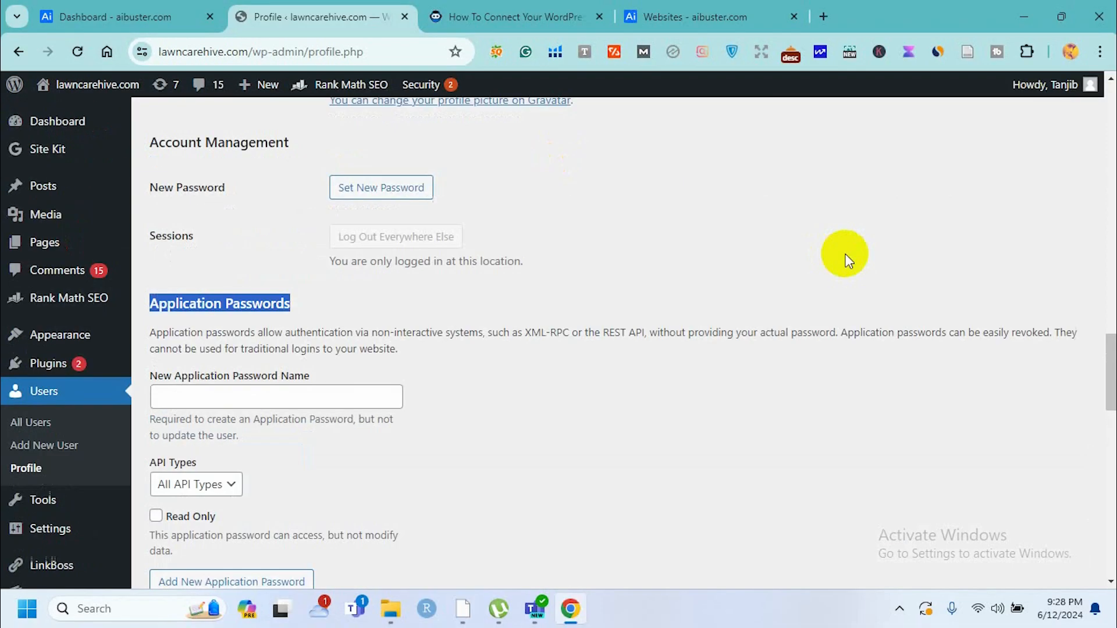
# Reopen the account's profile editing page and return to the Application Passwords section
pyautogui.scroll(15, 843, 254)
pyautogui.scroll(4, 844, 253)
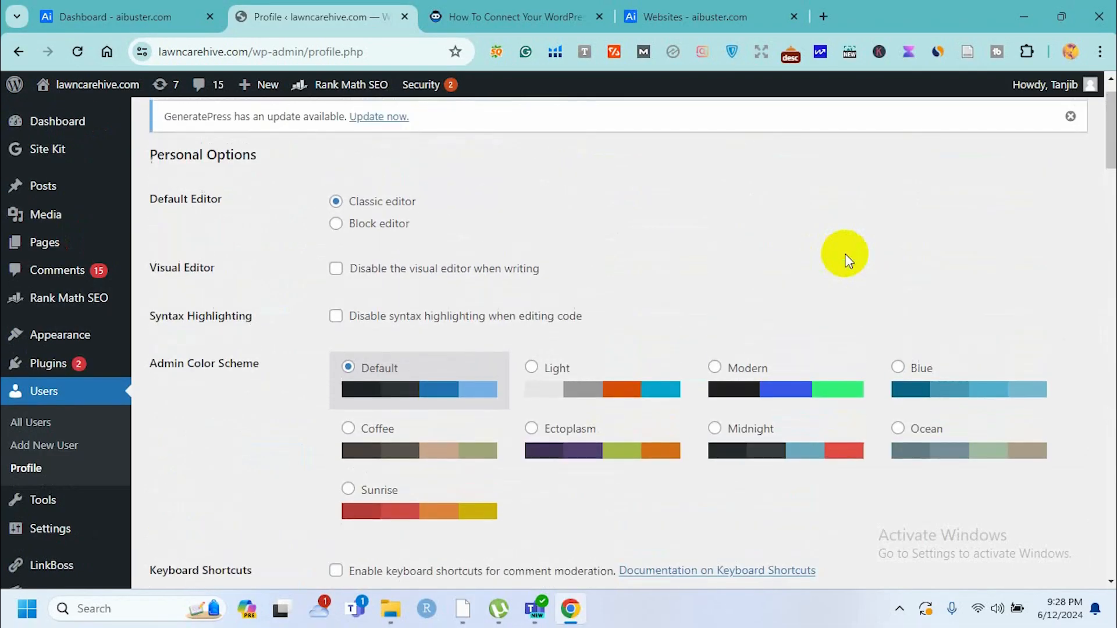
pyautogui.moveTo(1065, 91)
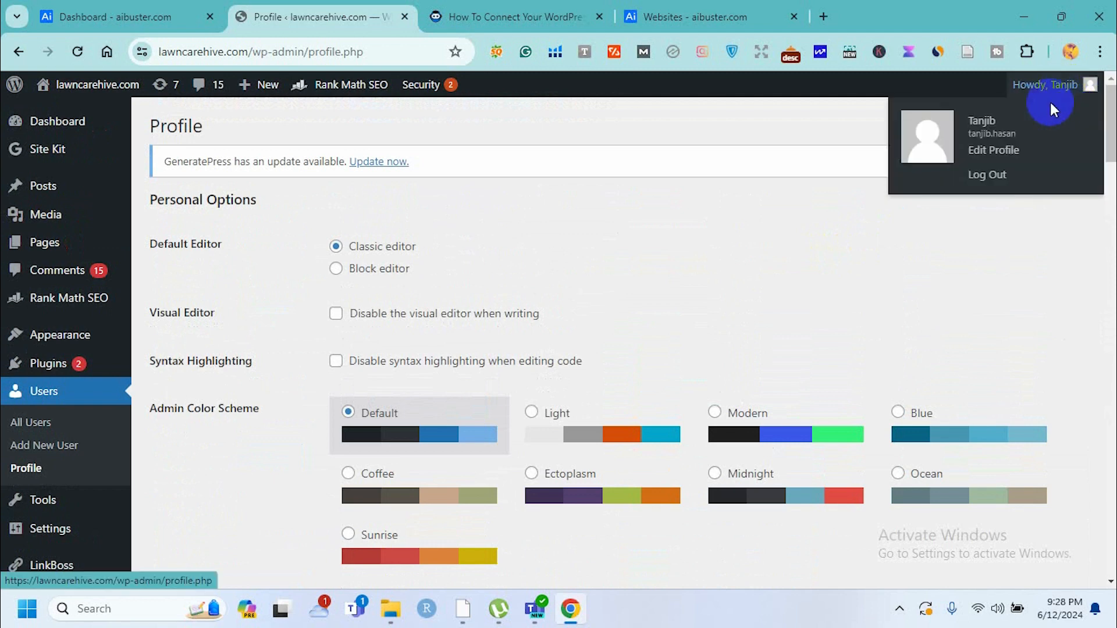
pyautogui.click(1015, 154)
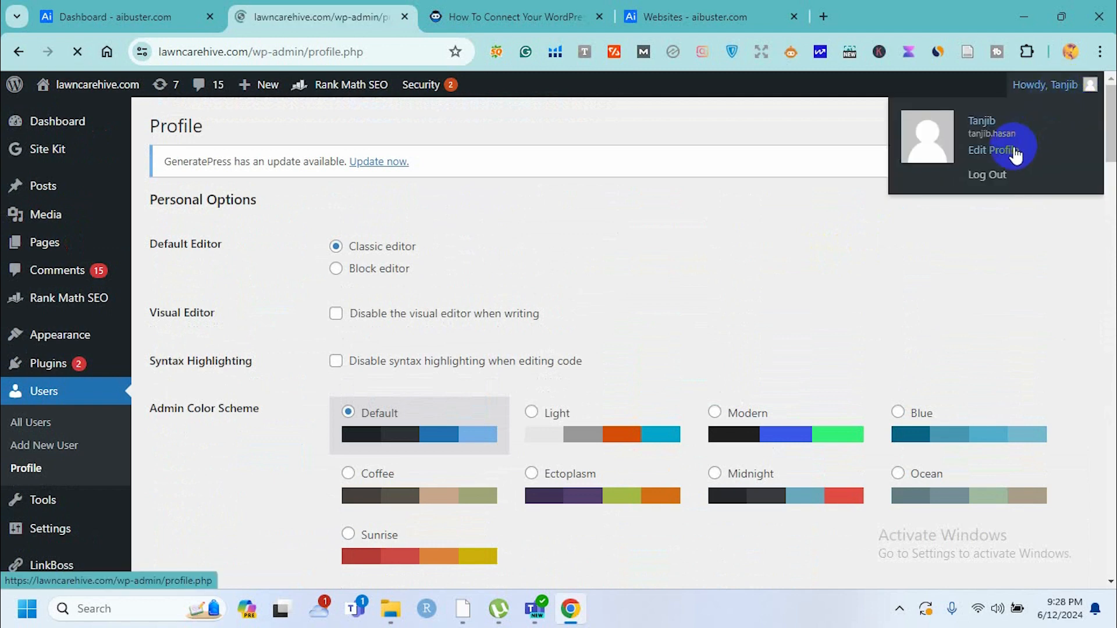
pyautogui.scroll(-15, 731, 267)
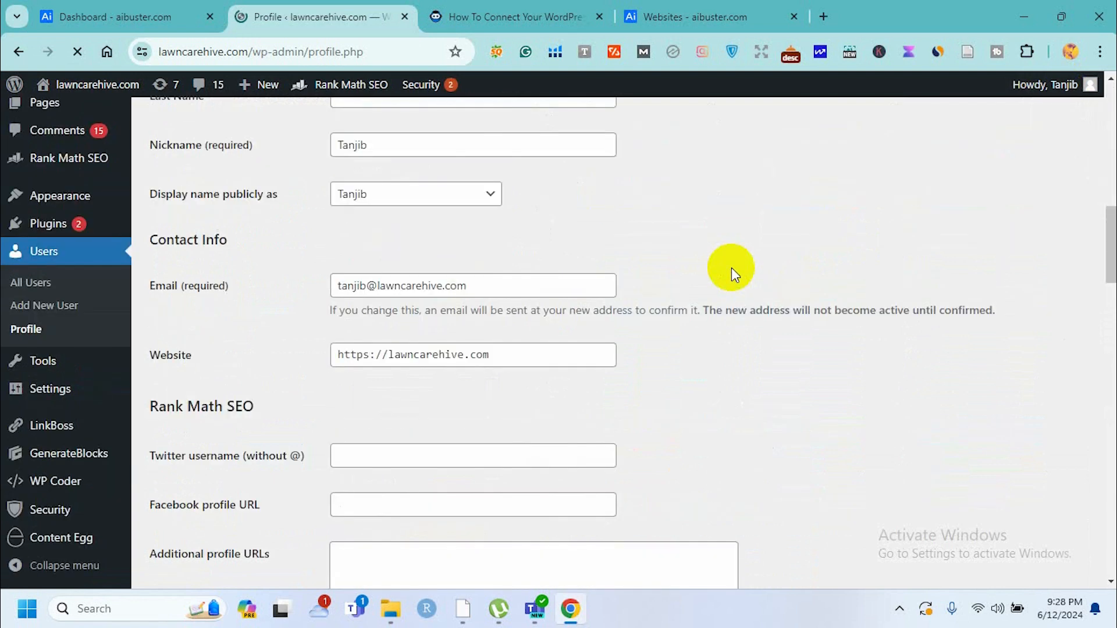
pyautogui.scroll(-10, 731, 268)
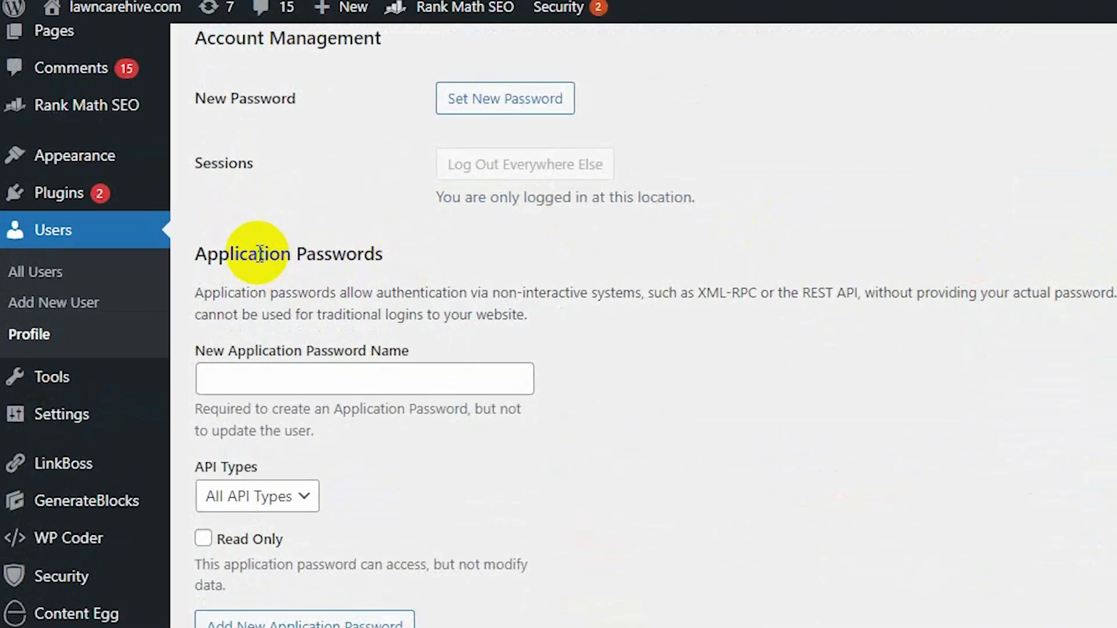
# Create a new application password named Aibuster in the WordPress profile
pyautogui.click(302, 389)
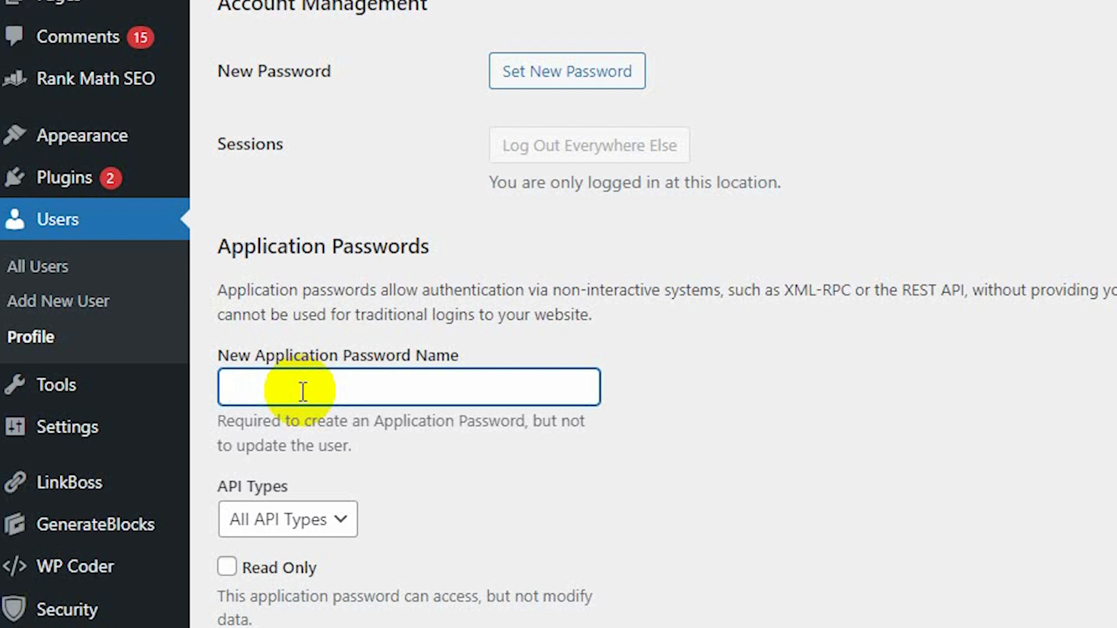
pyautogui.write('Aibuster')
pyautogui.scroll(-4, 525, 515)
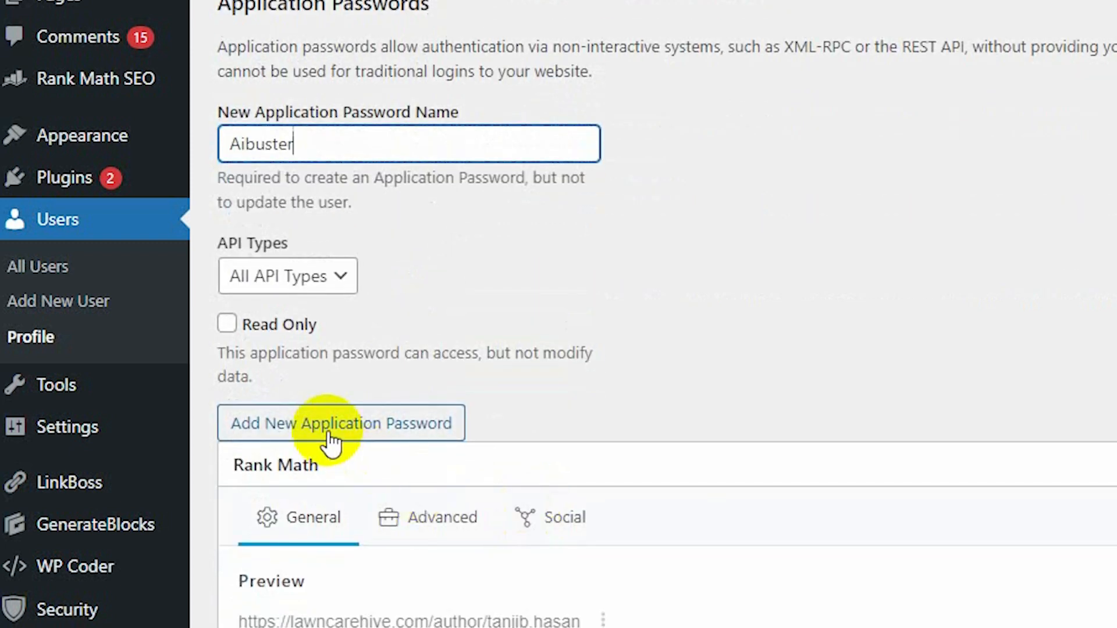
pyautogui.click(331, 434)
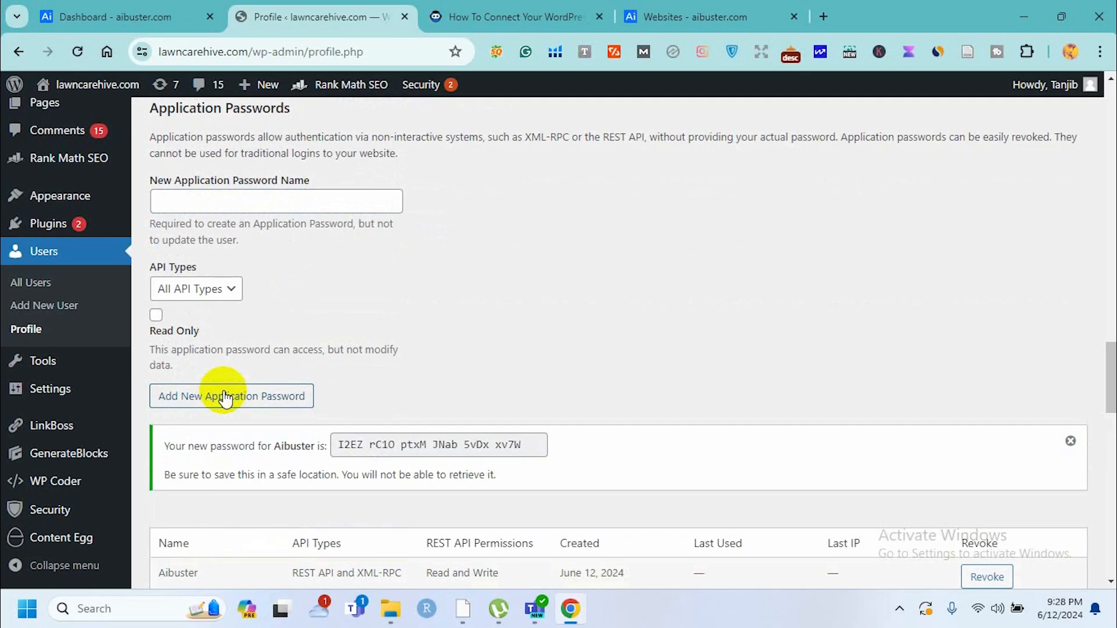
# Copy the new application password and paste it into the Password field of the Add Website form in AI Buster
pyautogui.scroll(-4, 468, 322)
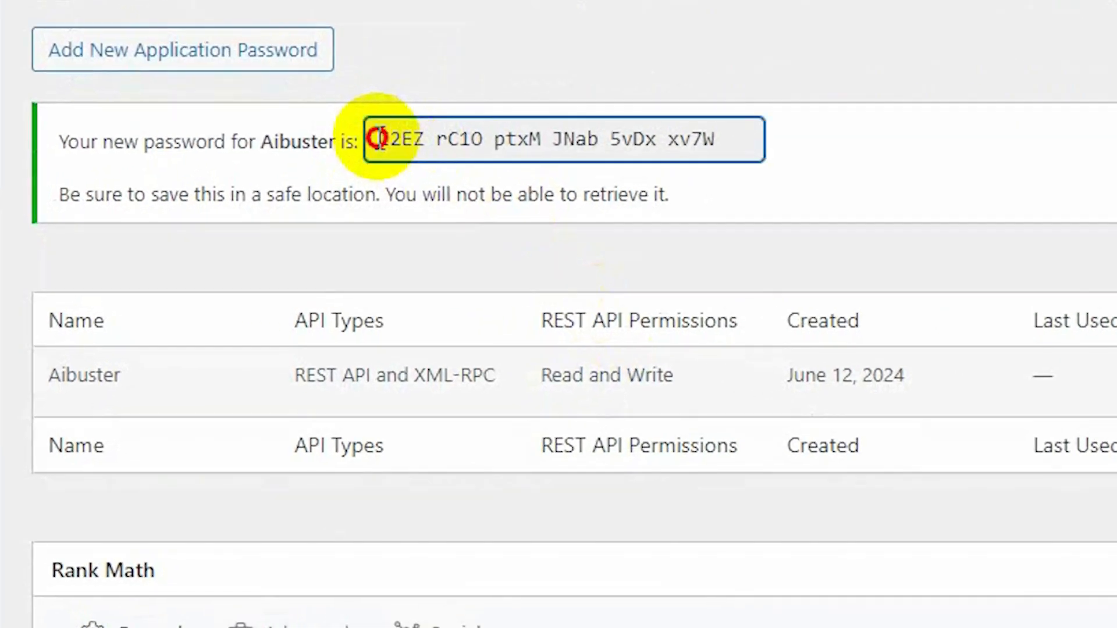
pyautogui.moveTo(336, 220); pyautogui.dragTo(382, 215)
pyautogui.moveTo(462, 126); pyautogui.dragTo(747, 137)
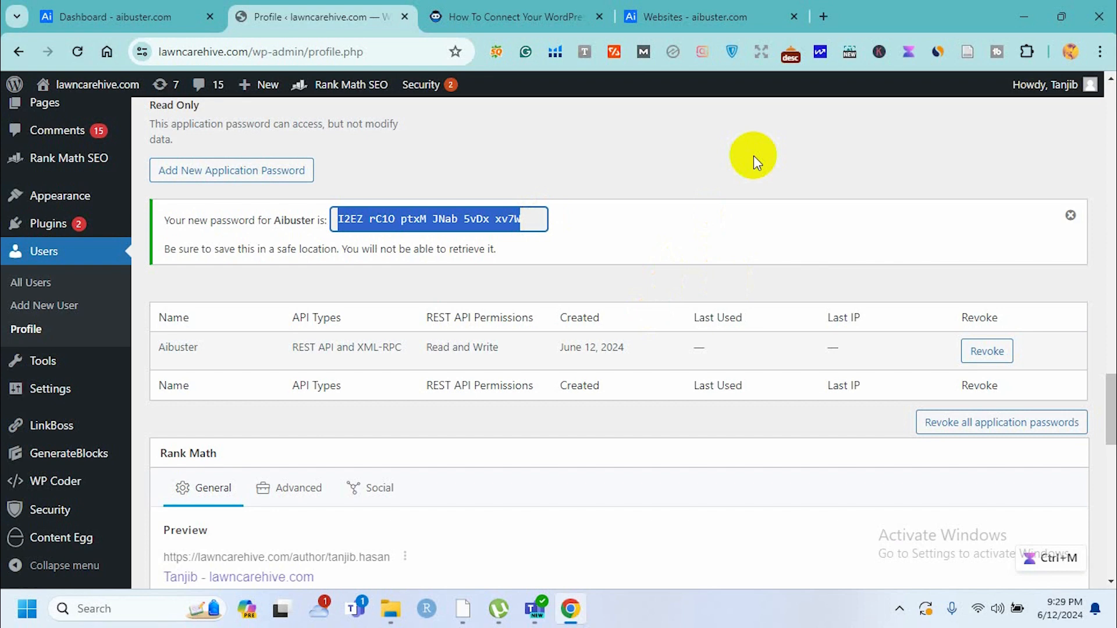
pyautogui.click(696, 8)
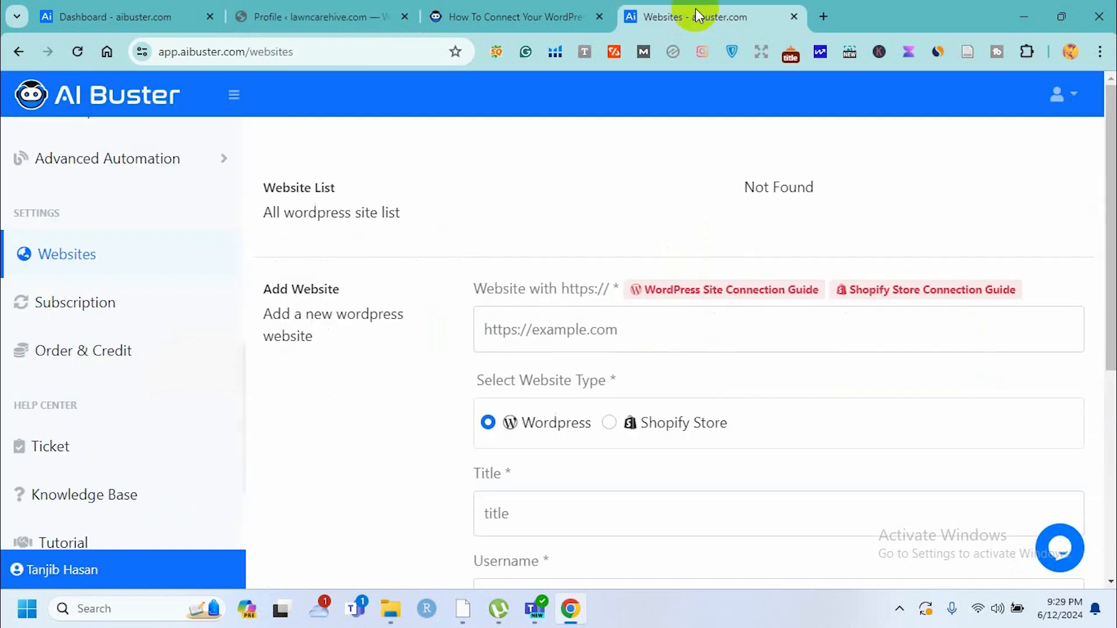
pyautogui.scroll(-5, 403, 278)
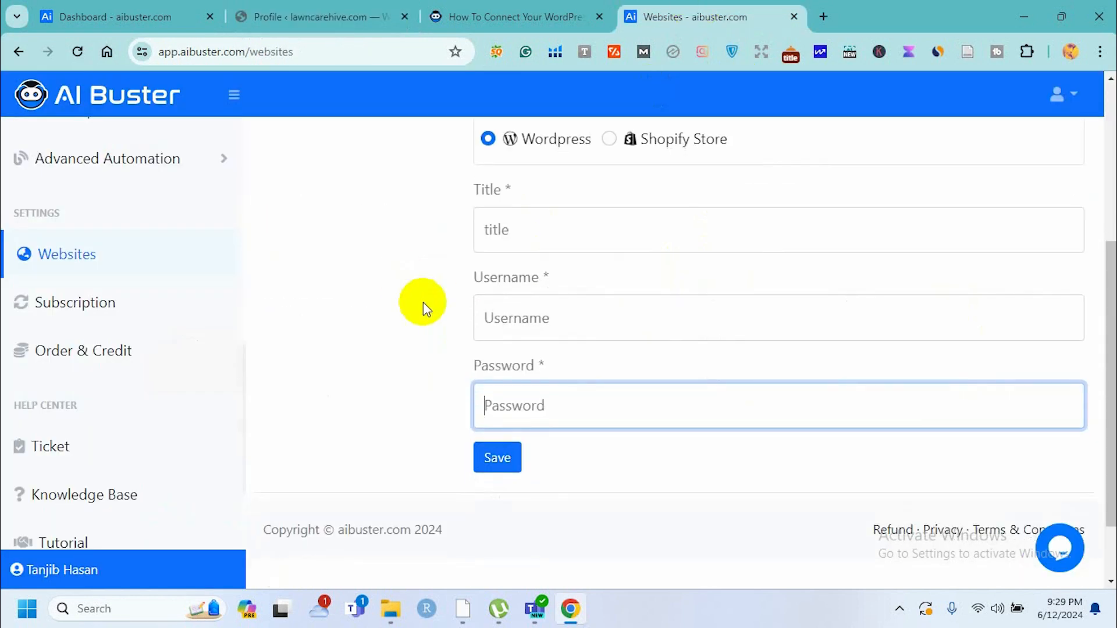
pyautogui.click(515, 413)
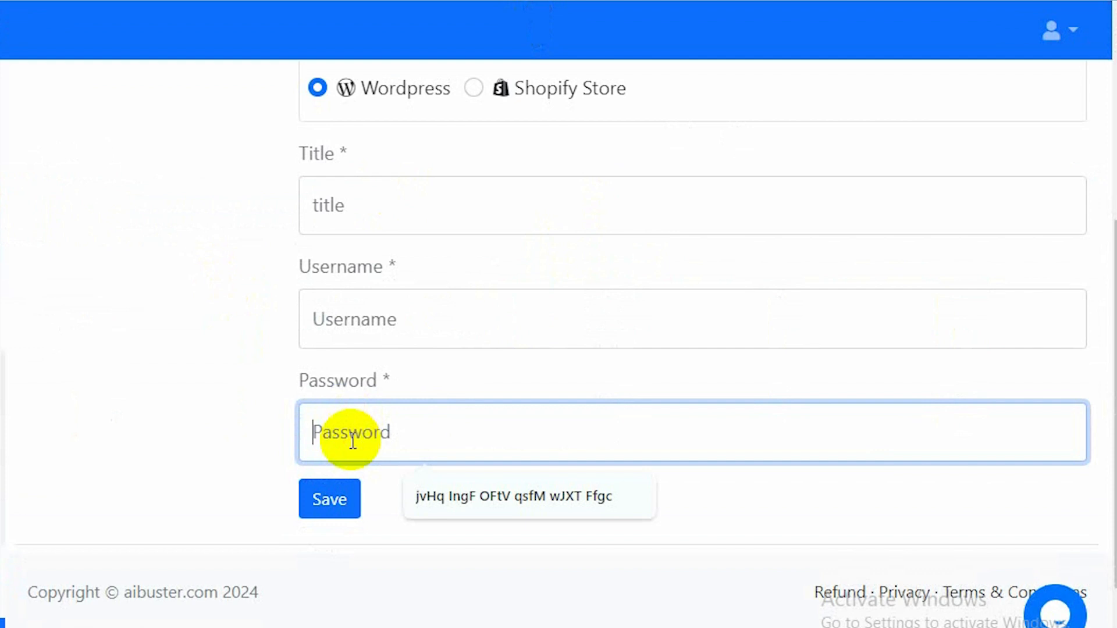
pyautogui.hotkey('ctrl', 'v')
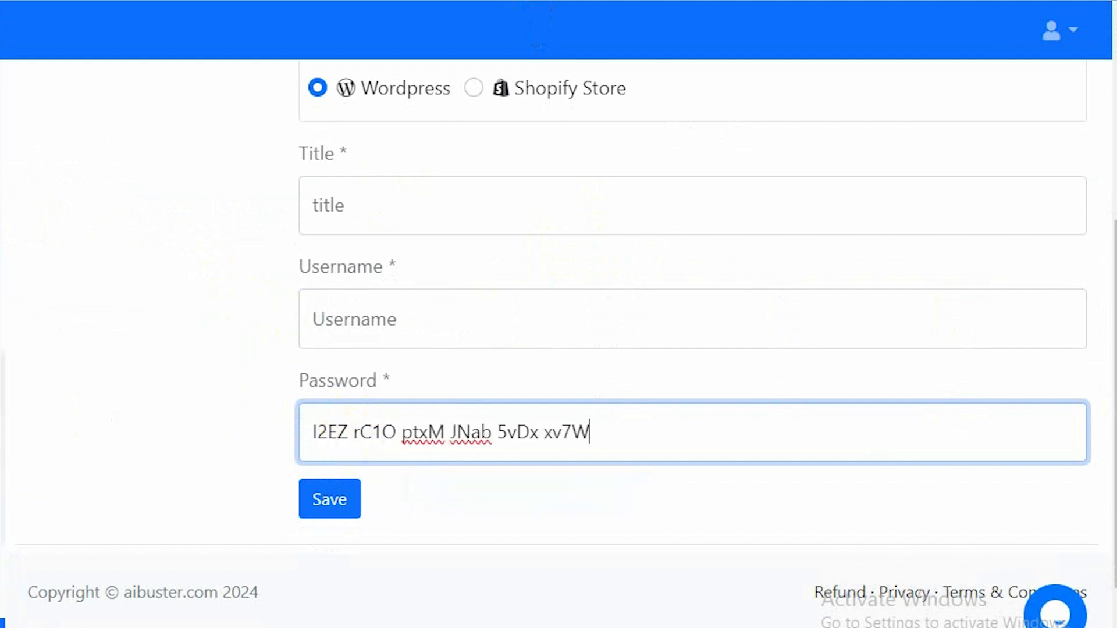
# Fill in the WordPress account username and set the website title to lawncarehive.com in the Add Website form
pyautogui.click(312, 6)
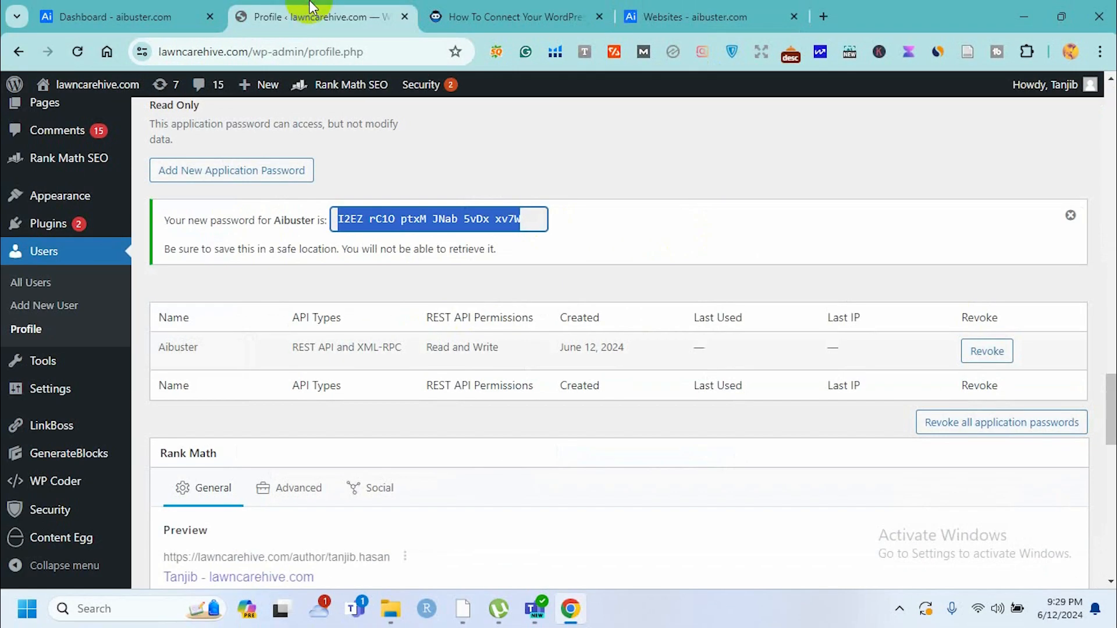
pyautogui.click(640, 14)
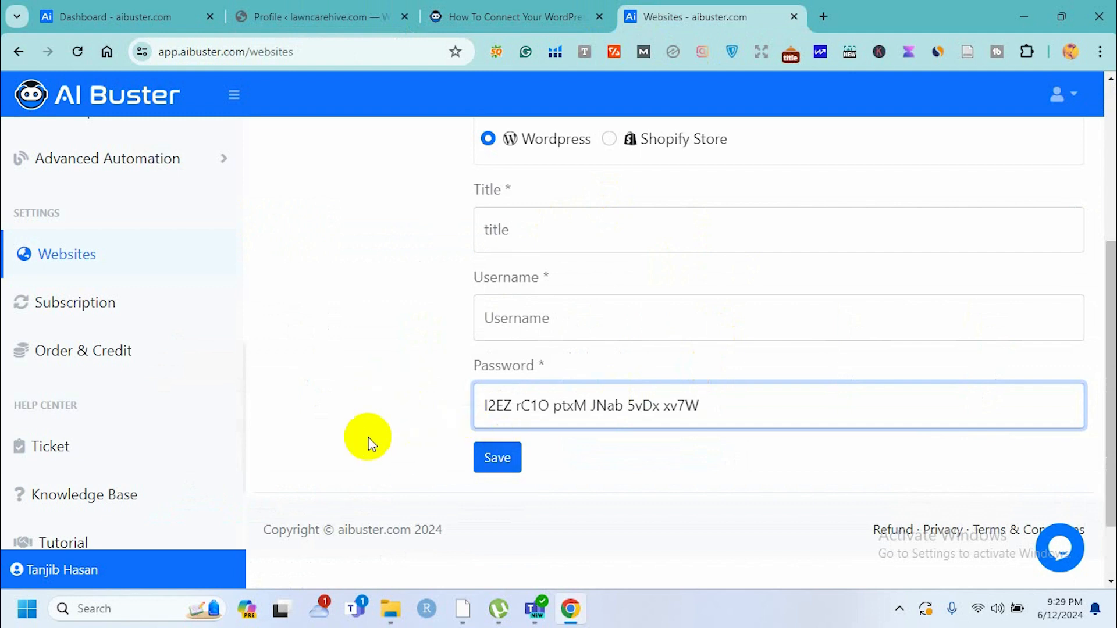
pyautogui.scroll(1, 369, 437)
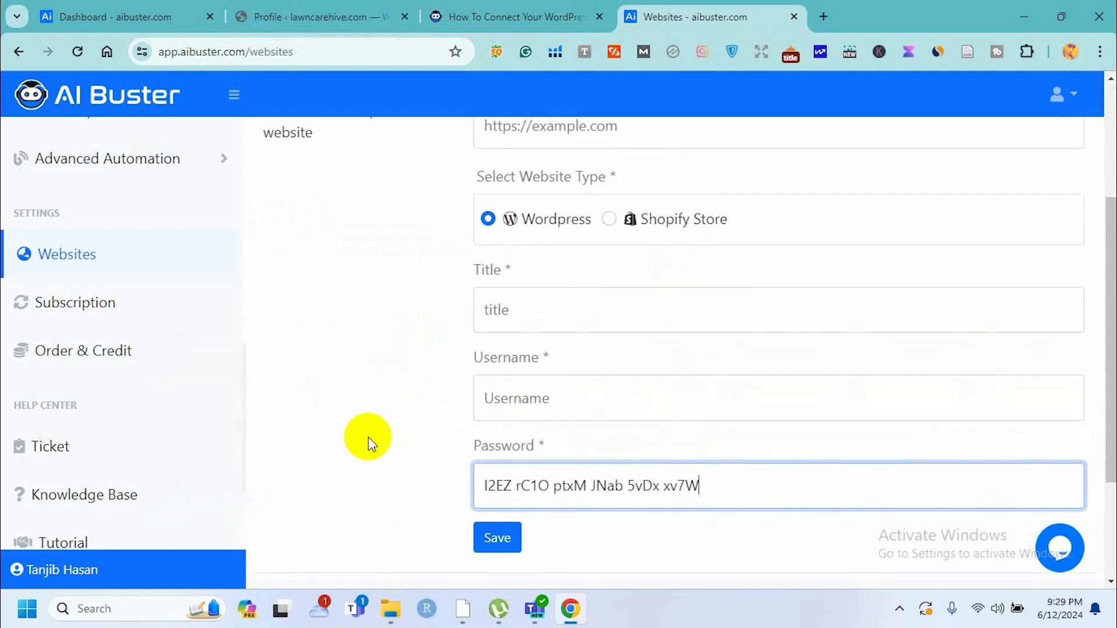
pyautogui.click(529, 399)
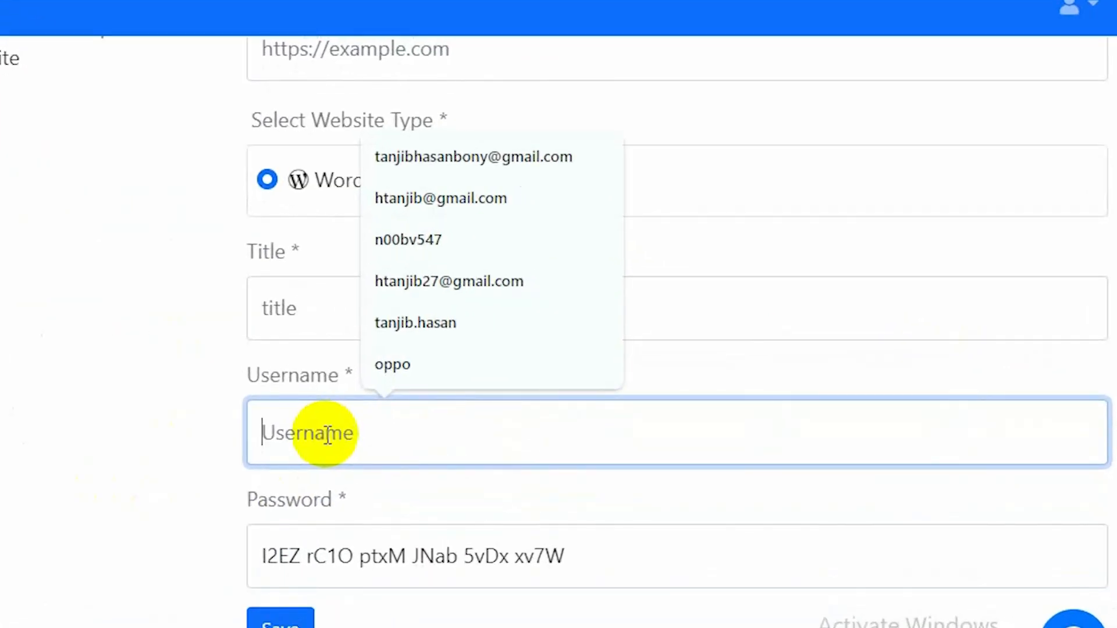
pyautogui.click(446, 326)
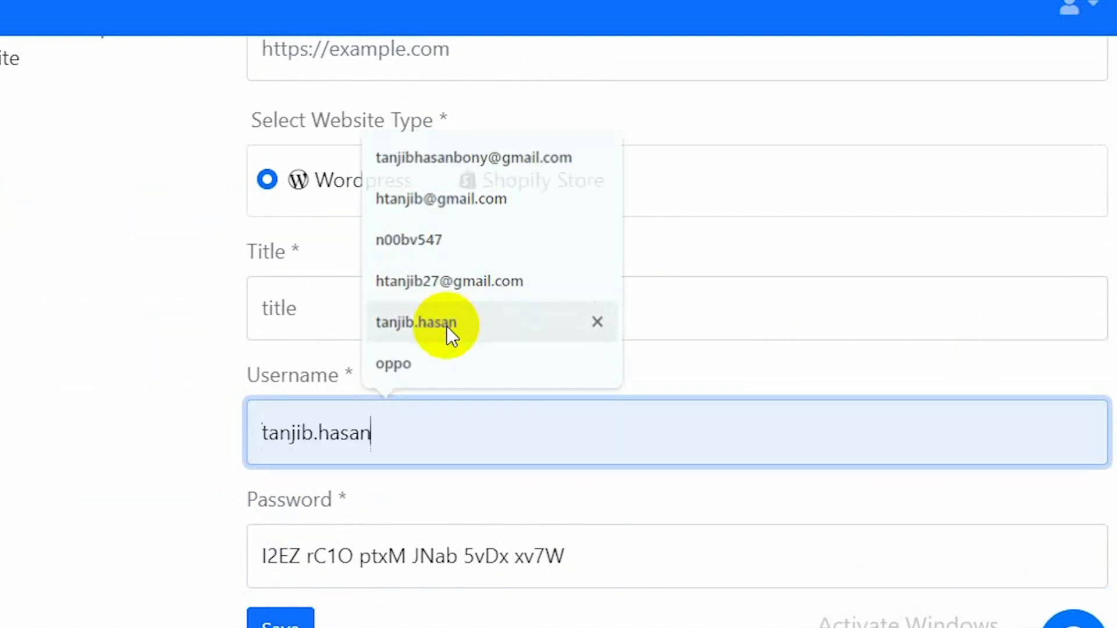
pyautogui.click(299, 323)
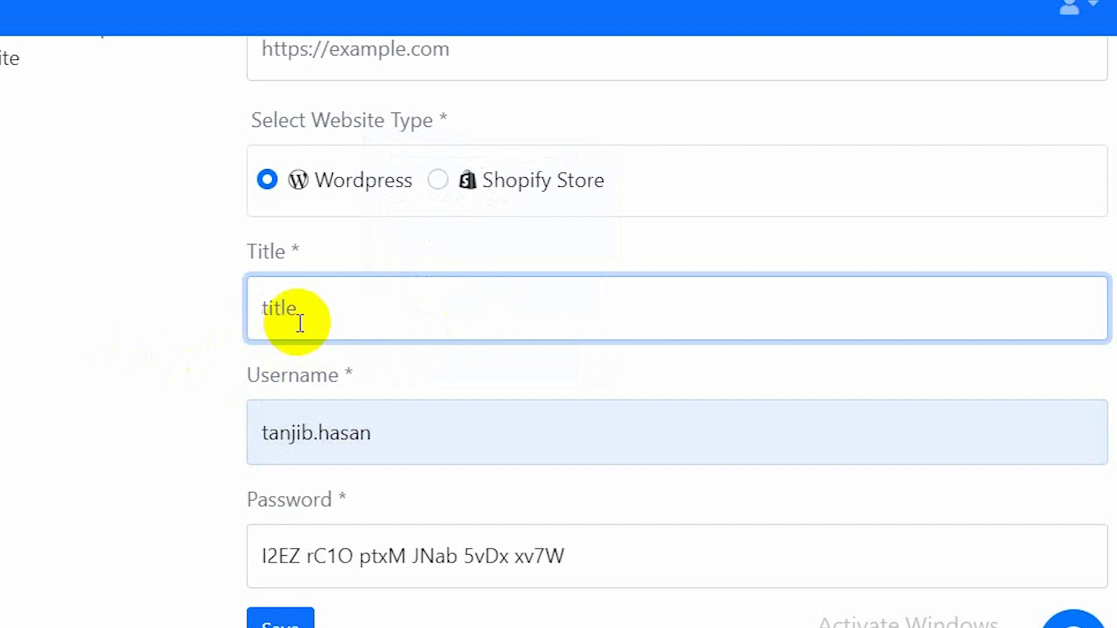
pyautogui.write('lawncarehive.com')
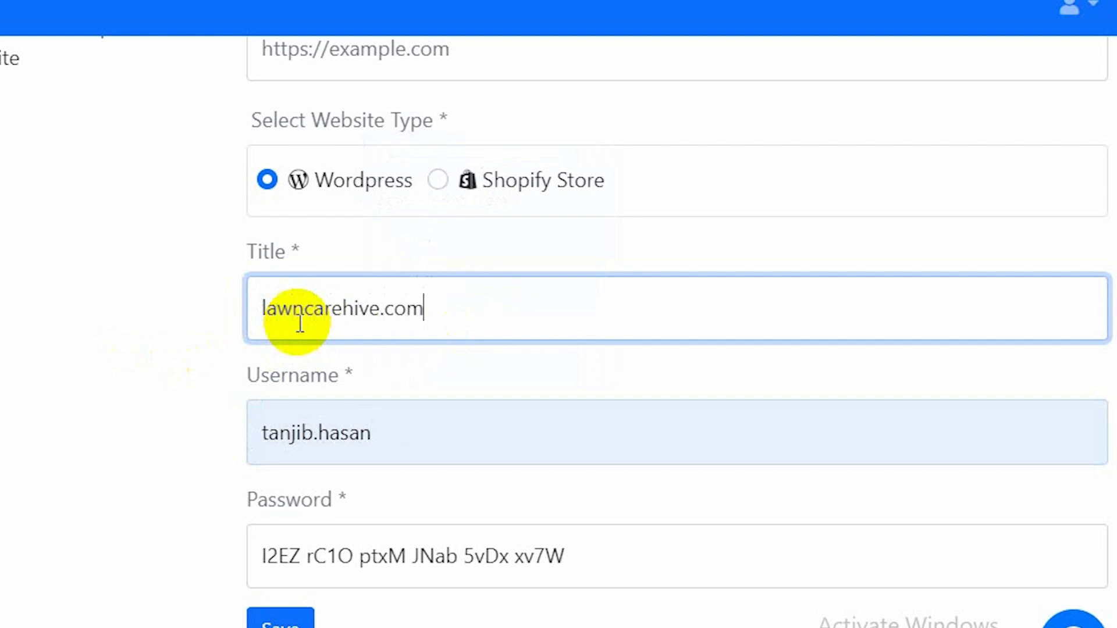
pyautogui.scroll(3, 207, 337)
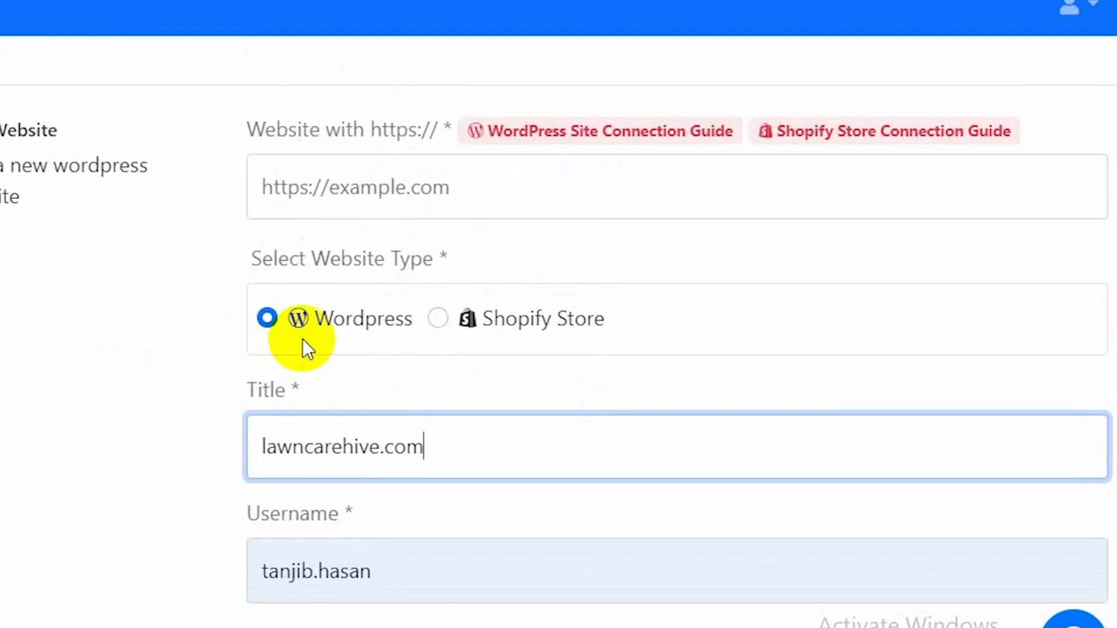
pyautogui.click(320, 195)
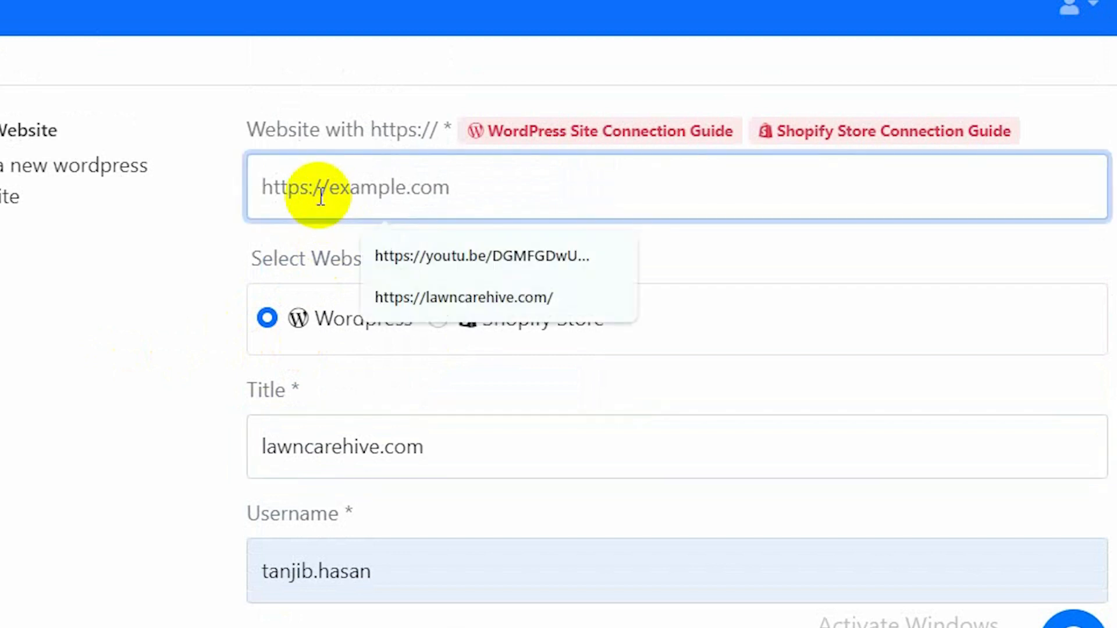
pyautogui.click(291, 16)
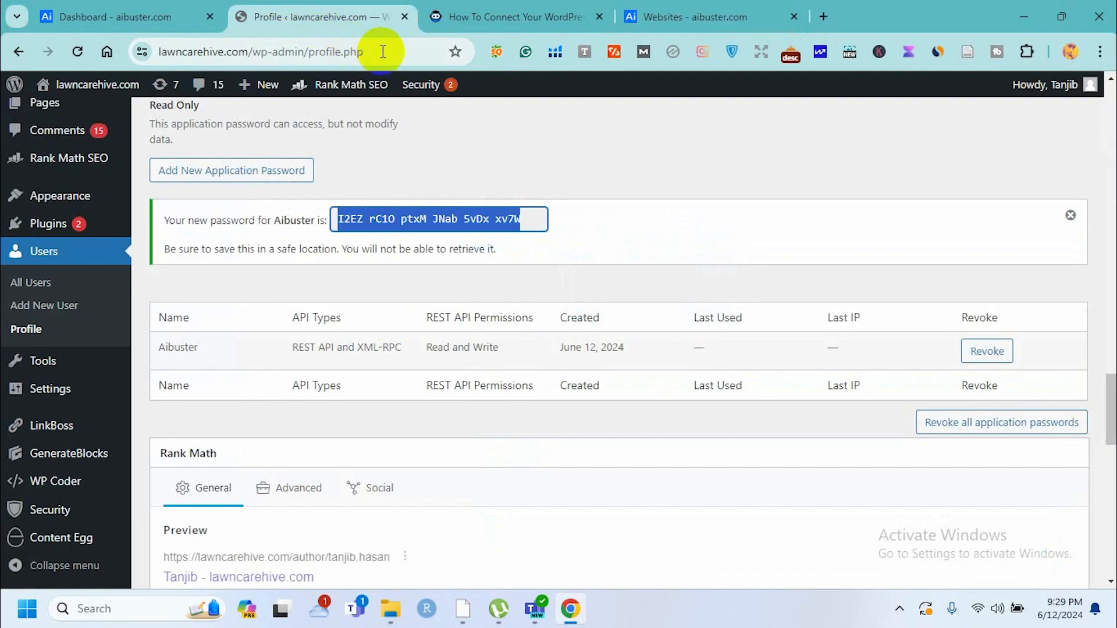
pyautogui.click(247, 52)
pyautogui.moveTo(247, 52); pyautogui.dragTo(142, 44)
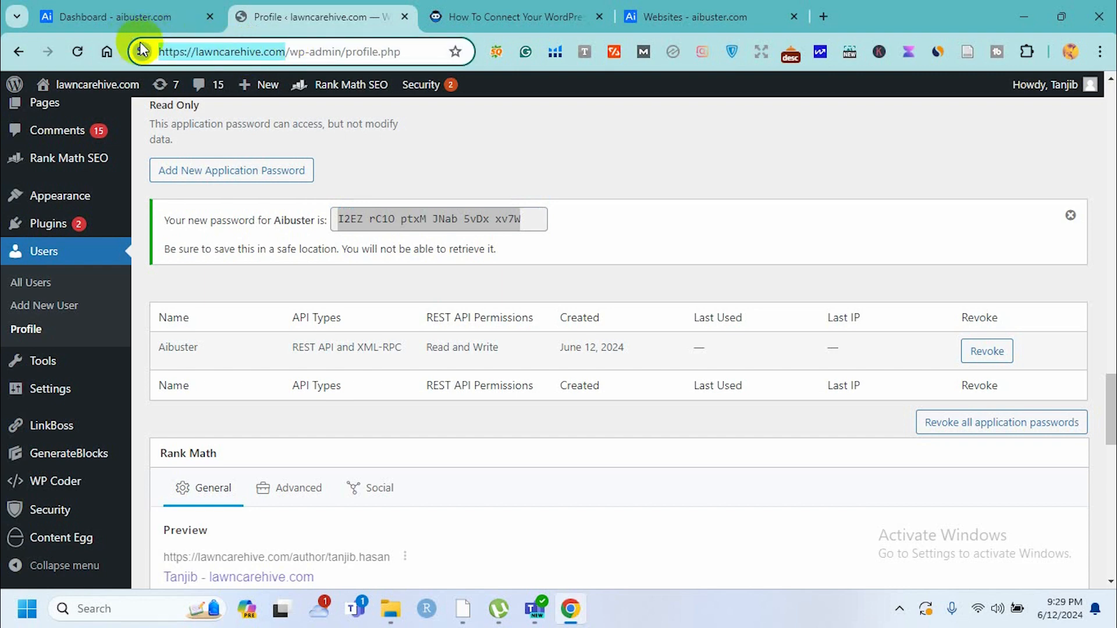
pyautogui.click(666, 16)
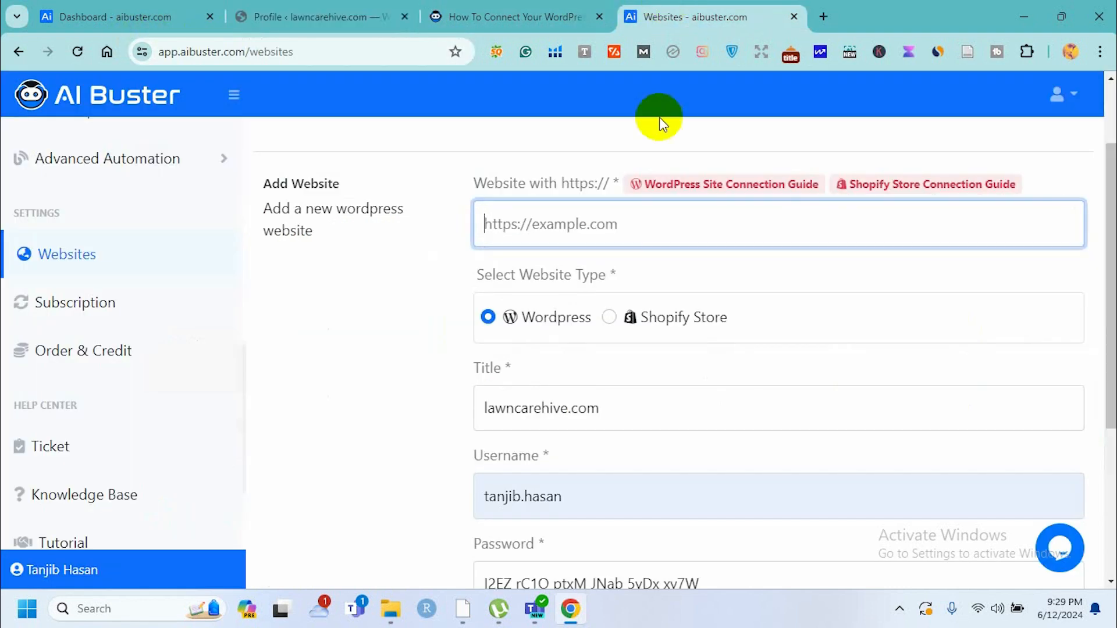
pyautogui.click(568, 230)
pyautogui.press('Down')
pyautogui.press('Down')
pyautogui.press('Return')
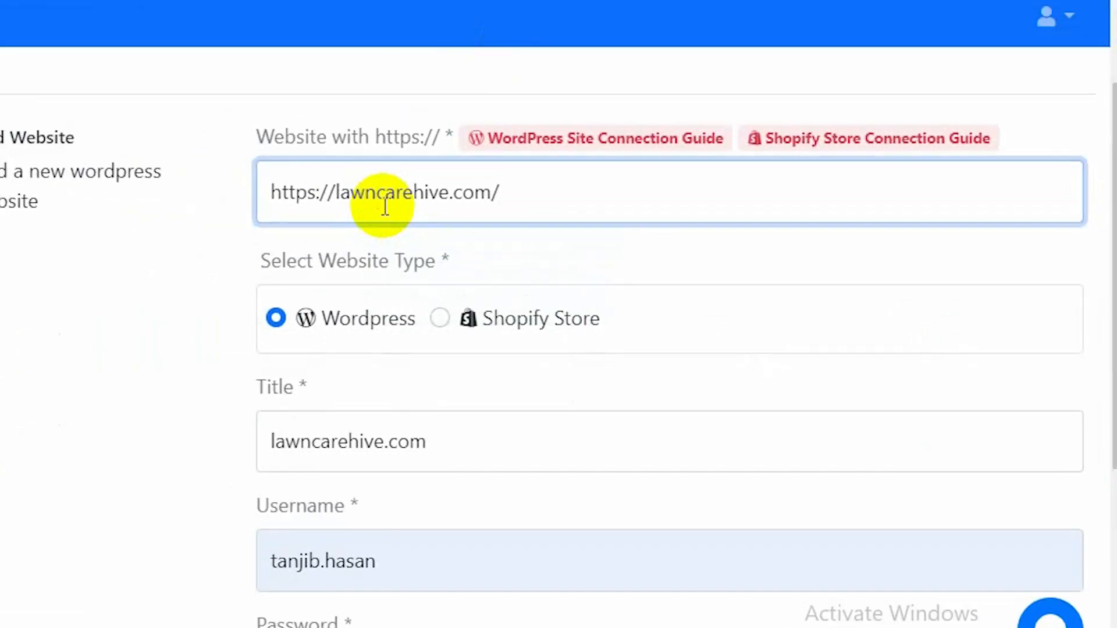
pyautogui.press('BackSpace')
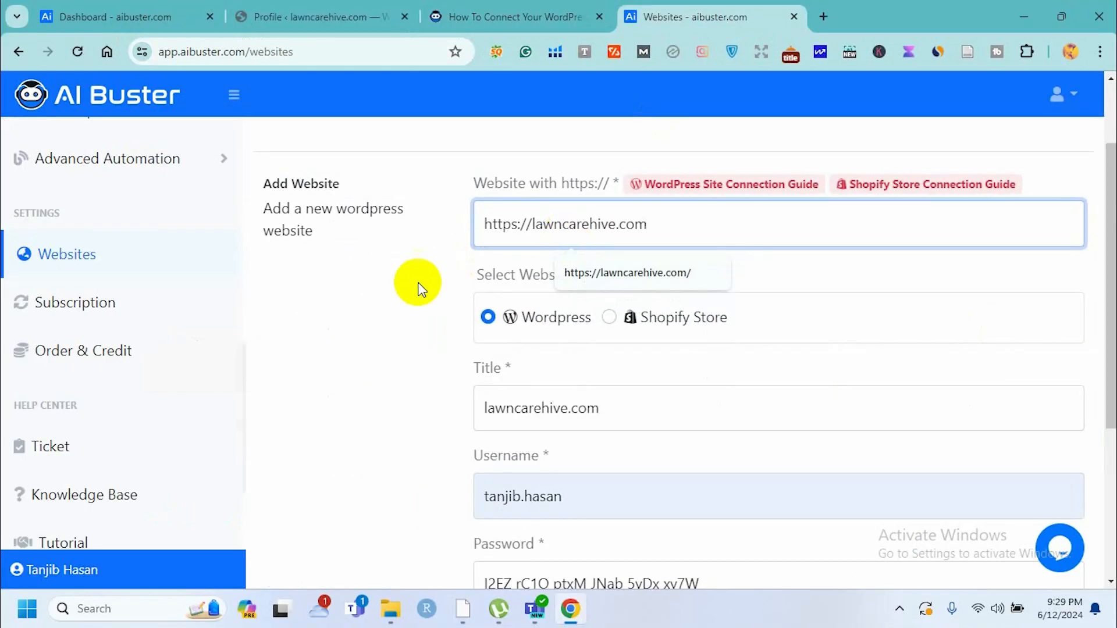
pyautogui.click(393, 303)
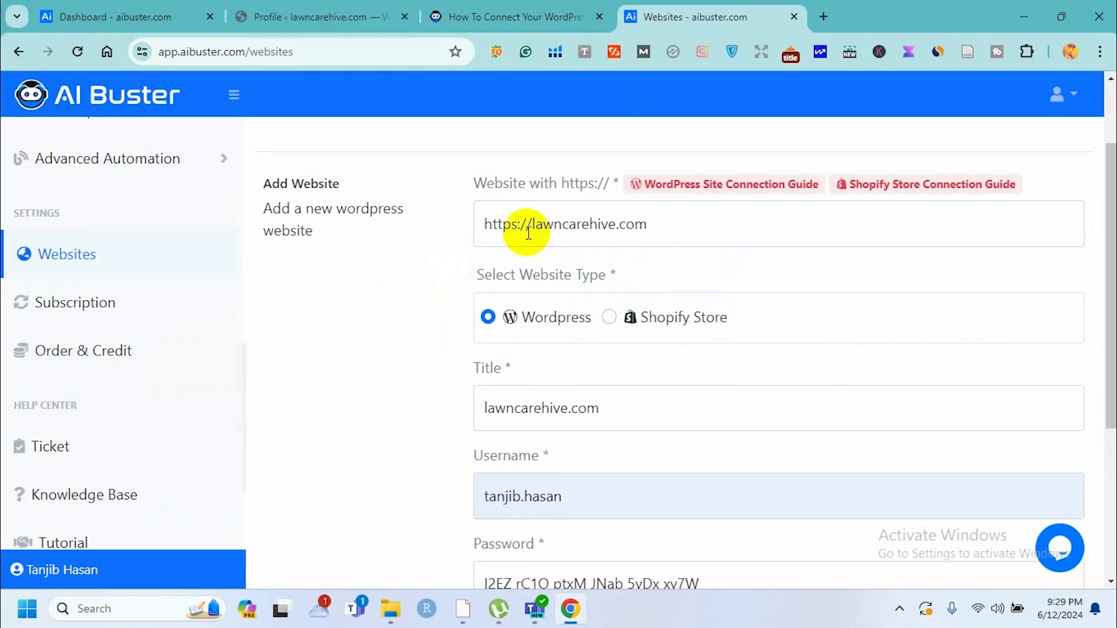
pyautogui.scroll(-3, 451, 381)
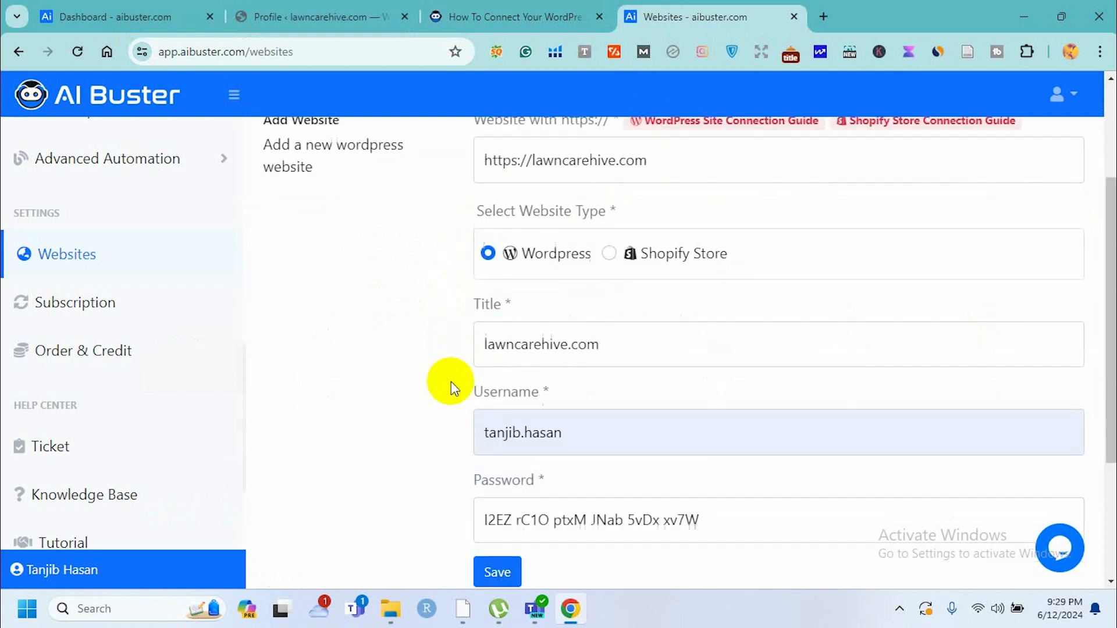
pyautogui.click(726, 358)
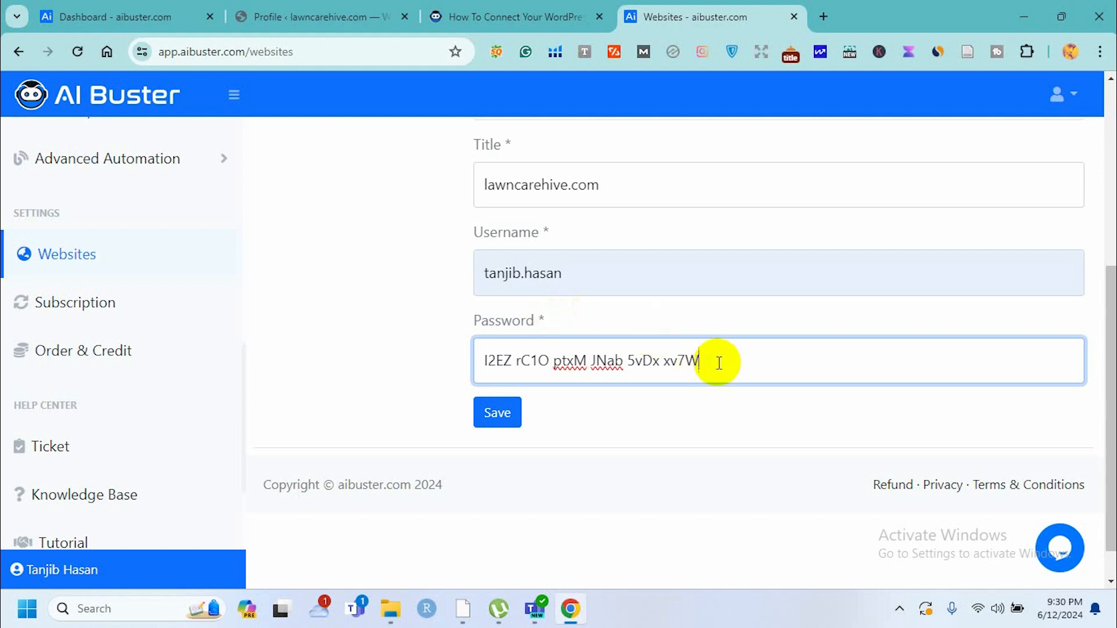
pyautogui.scroll(5, 718, 362)
pyautogui.scroll(-6, 717, 362)
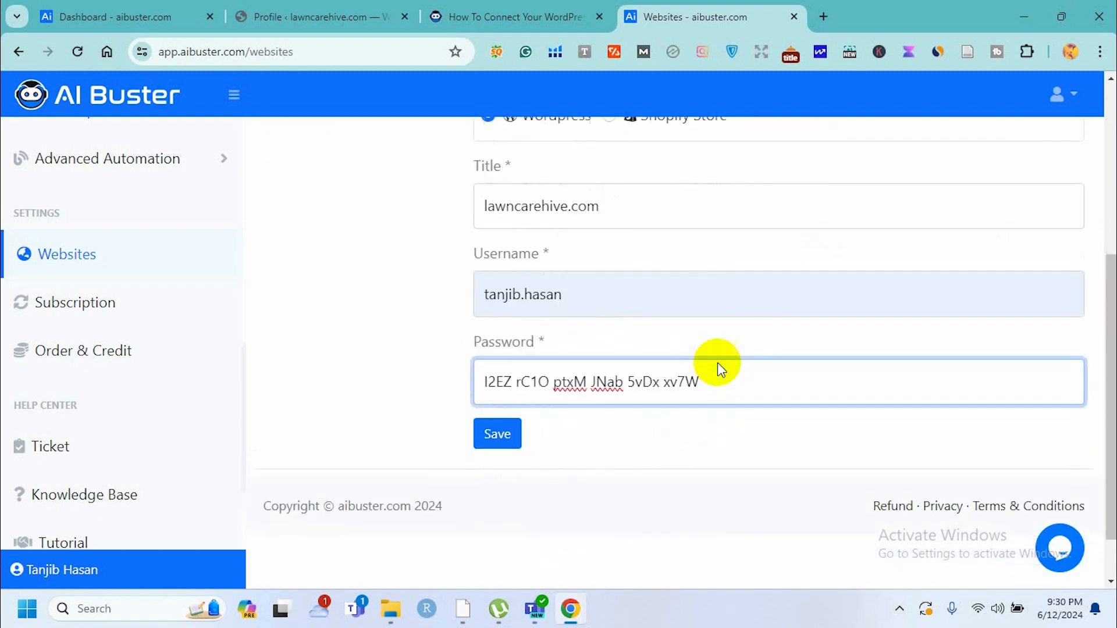
pyautogui.click(504, 390)
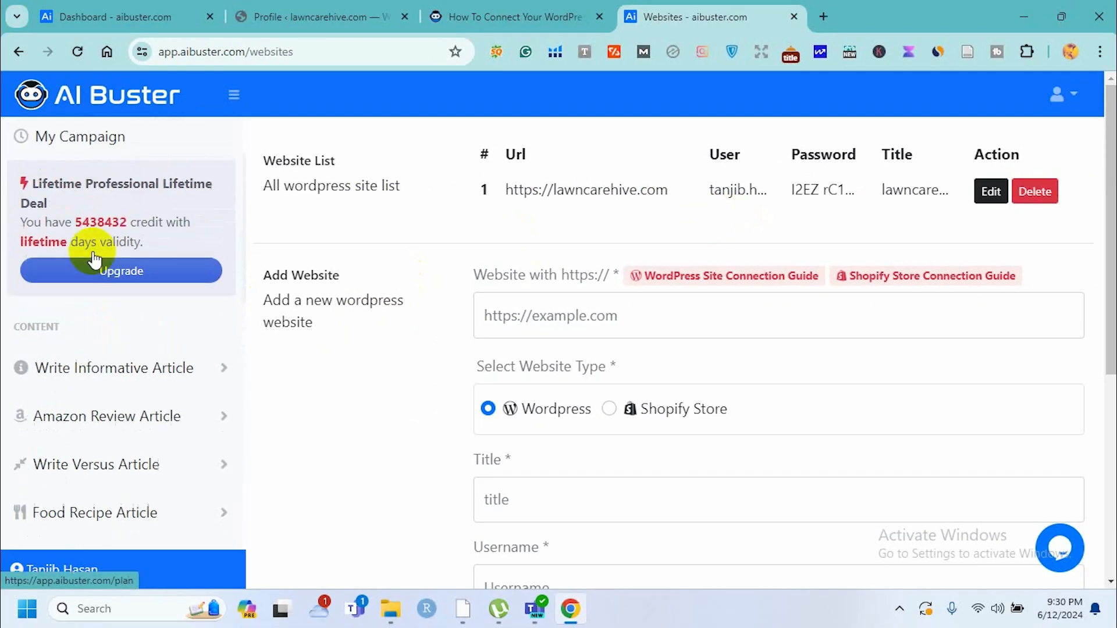
# Open the bulk article generation form for informative articles
pyautogui.scroll(-1, 93, 254)
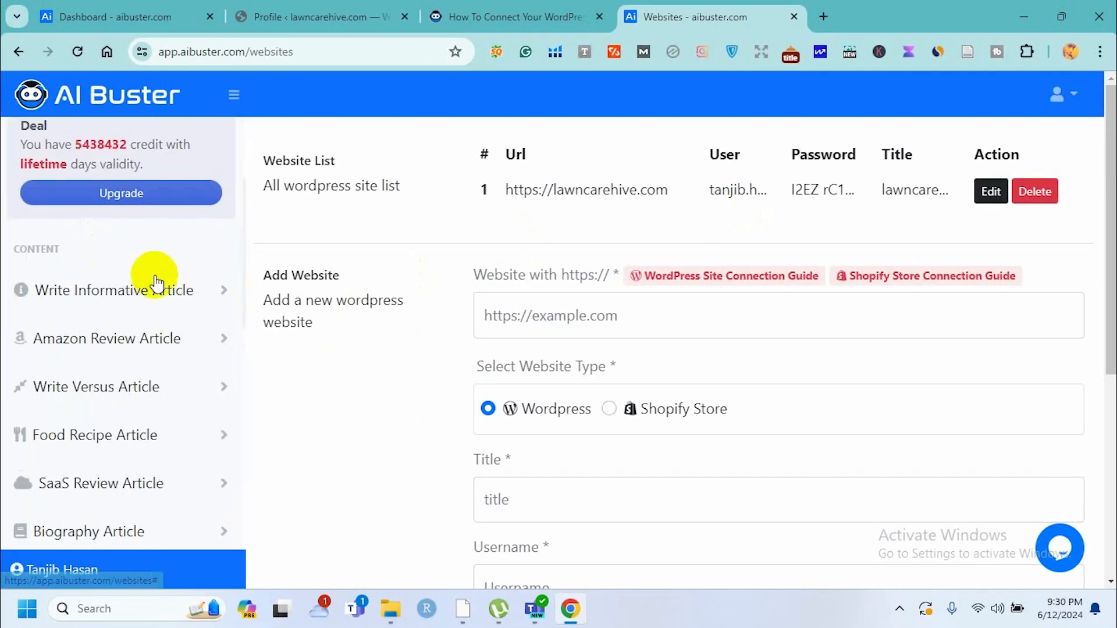
pyautogui.click(189, 293)
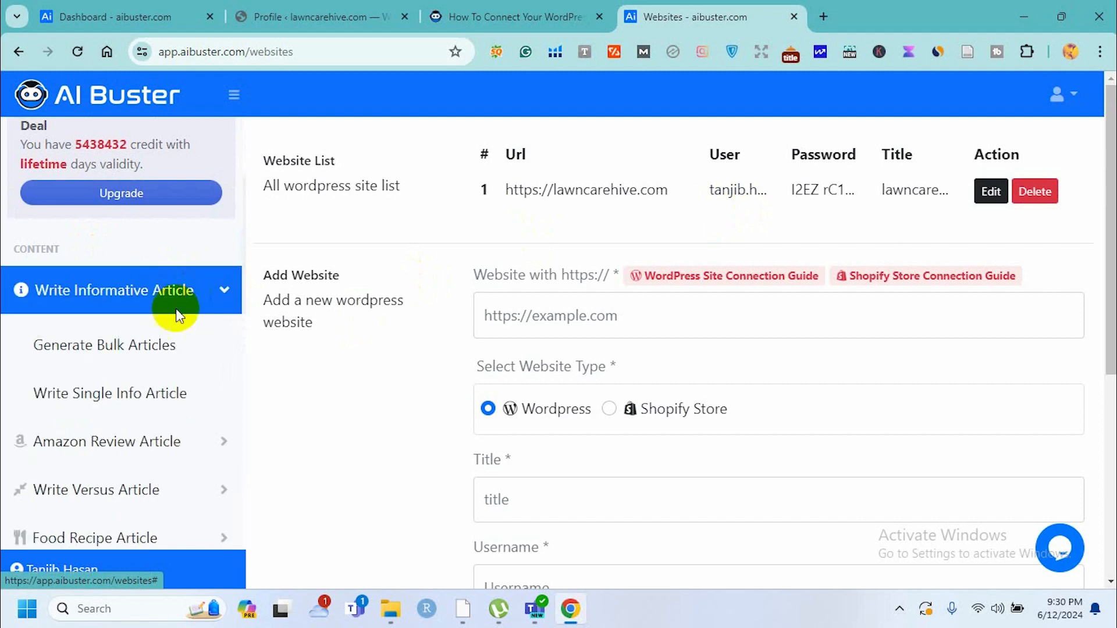
pyautogui.click(136, 356)
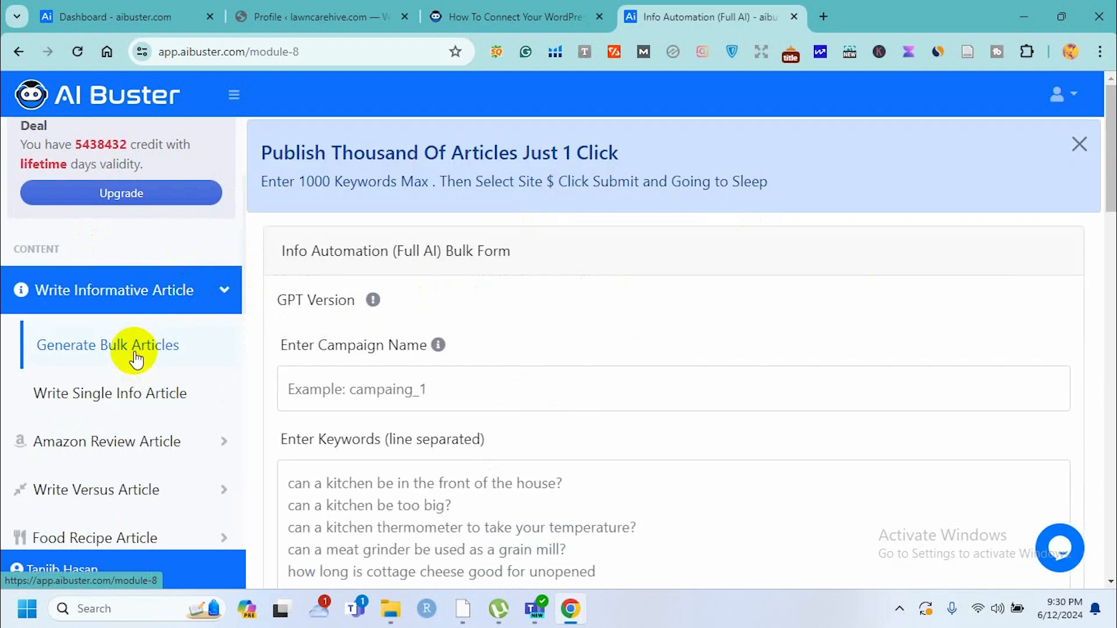
pyautogui.scroll(-2, 132, 357)
pyautogui.scroll(-10, 532, 408)
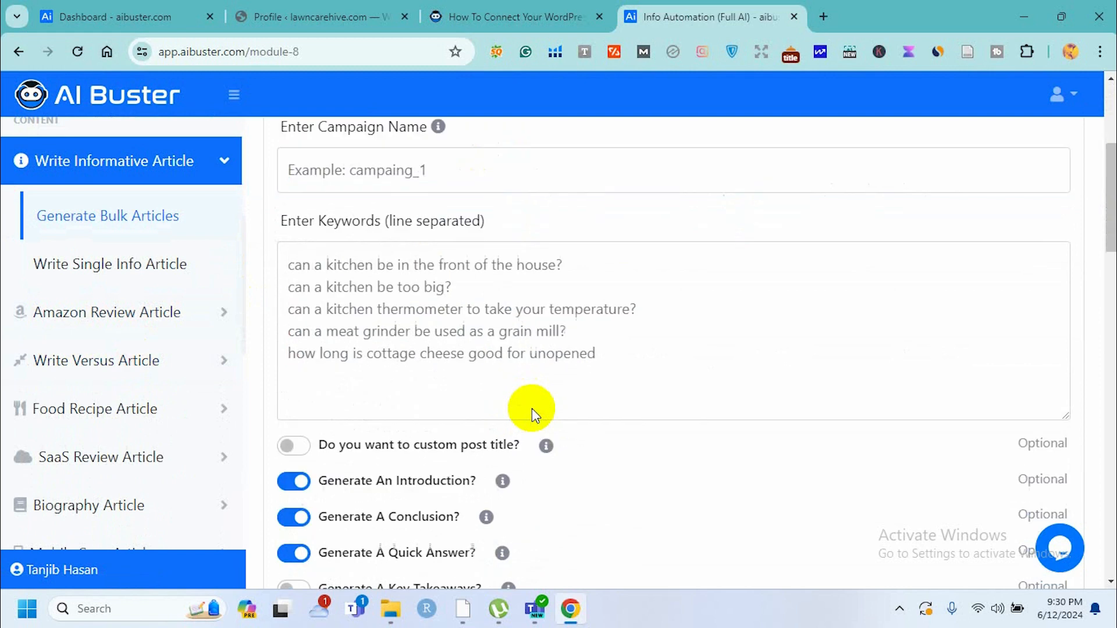
pyautogui.scroll(-7, 532, 409)
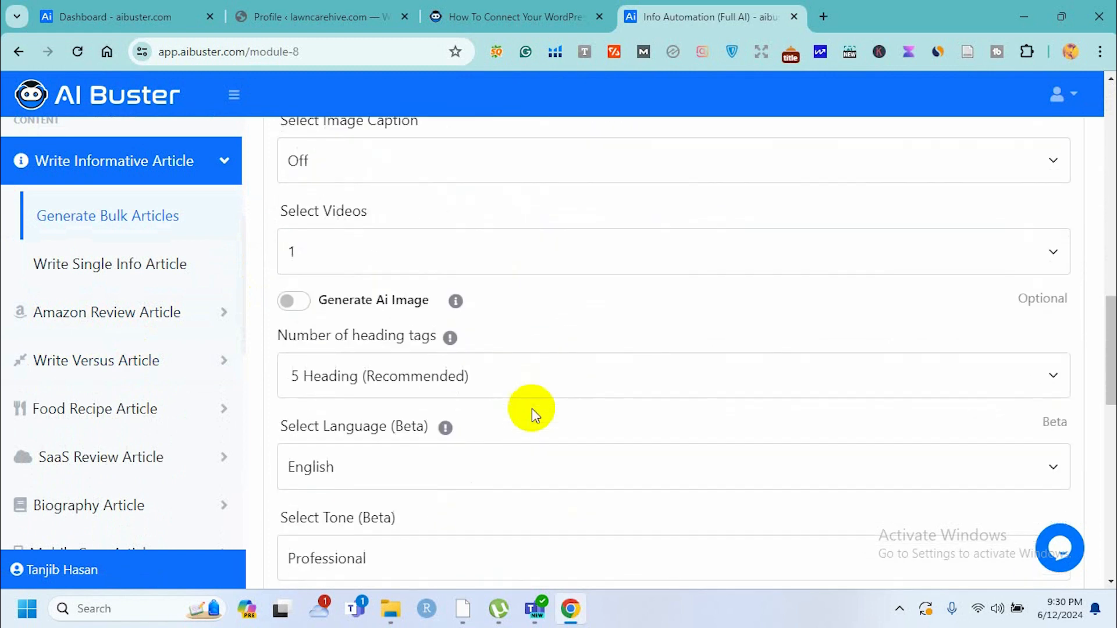
pyautogui.scroll(-2, 531, 408)
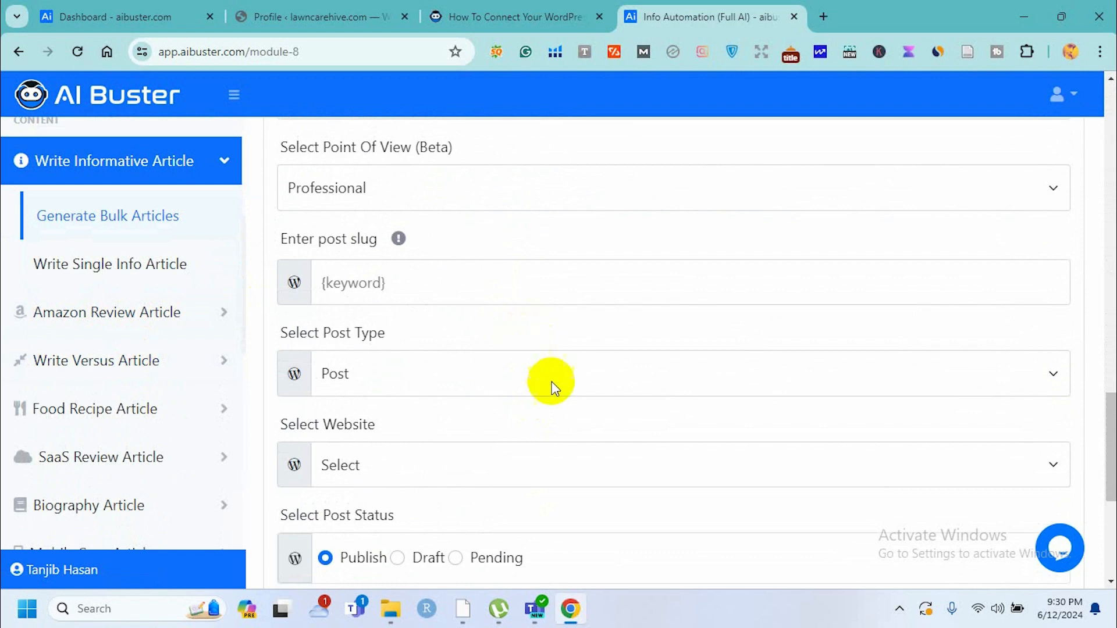
pyautogui.scroll(-2, 550, 382)
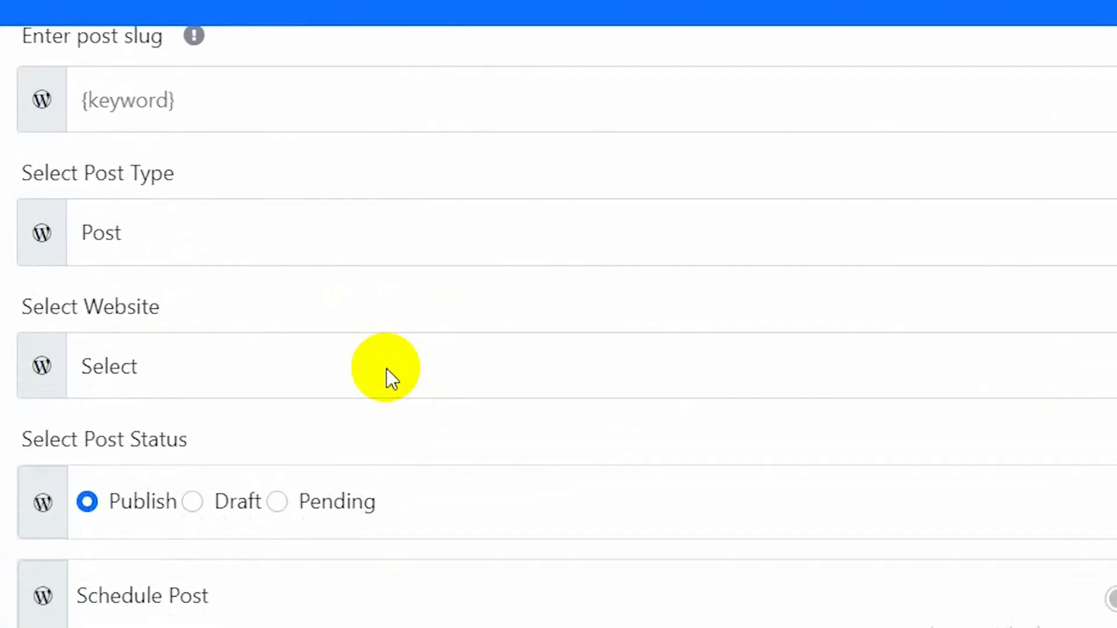
pyautogui.click(386, 368)
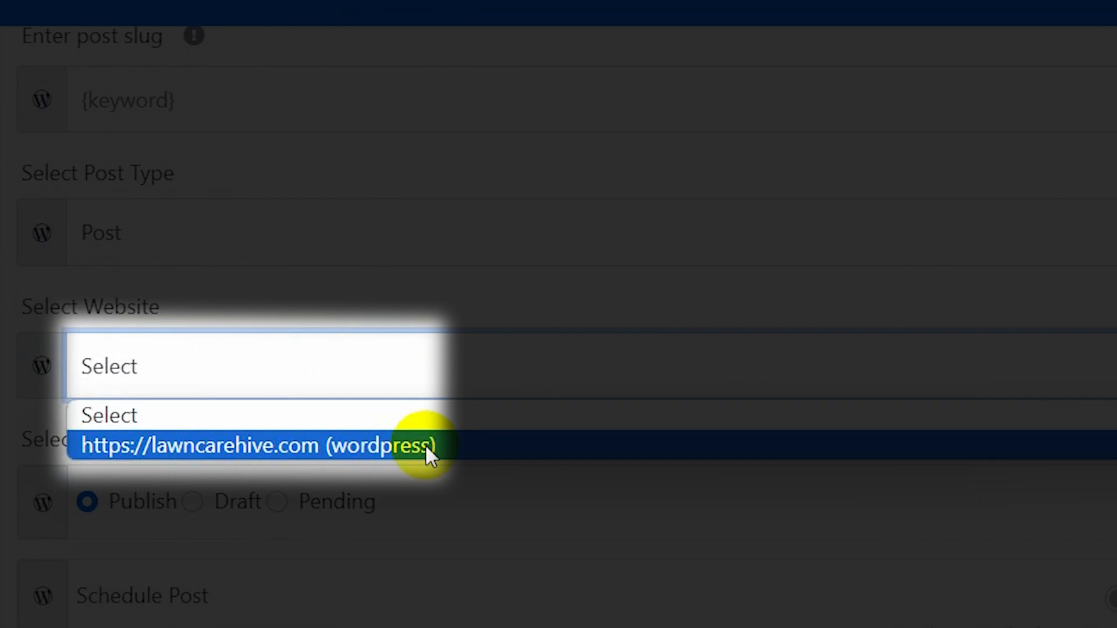
pyautogui.click(425, 444)
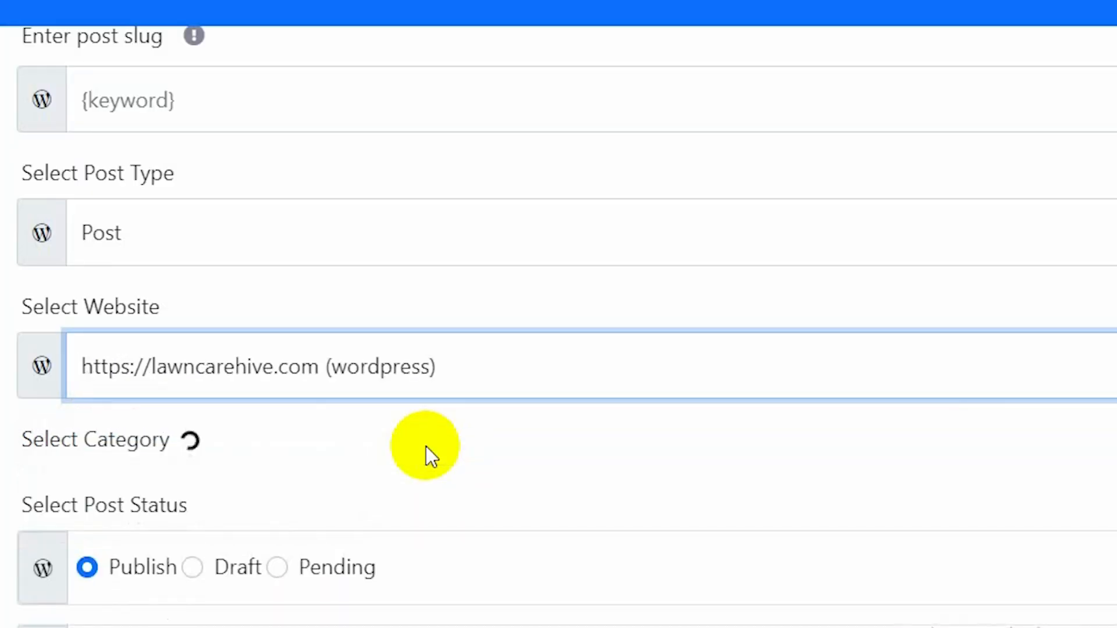
# Set the post category for the lawncarehive.com articles to Landscaping
pyautogui.scroll(-5, 426, 445)
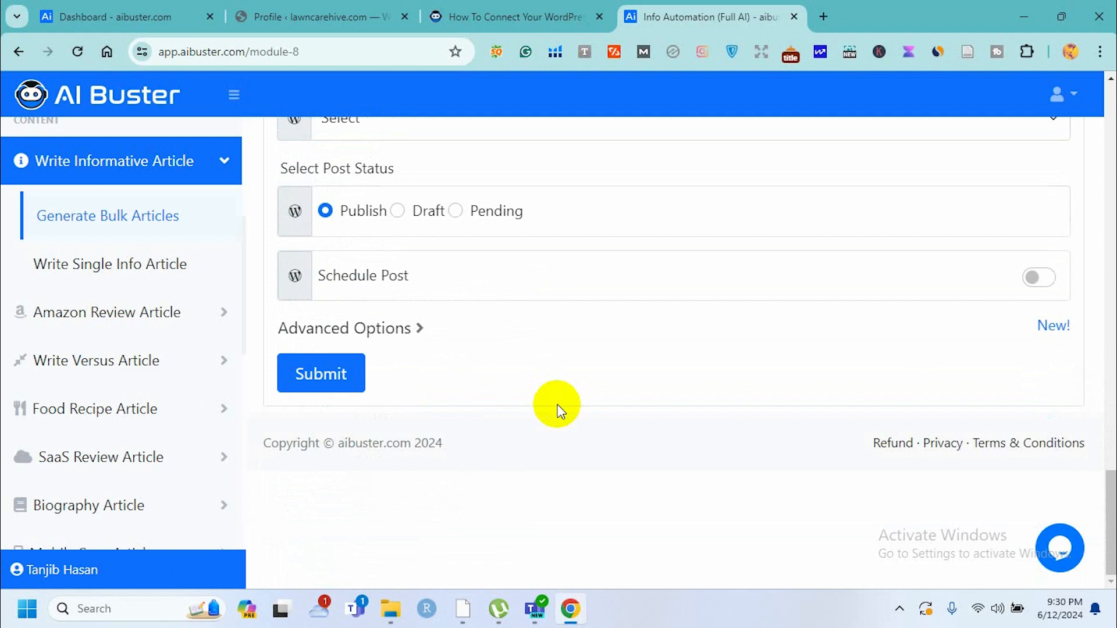
pyautogui.scroll(10, 611, 294)
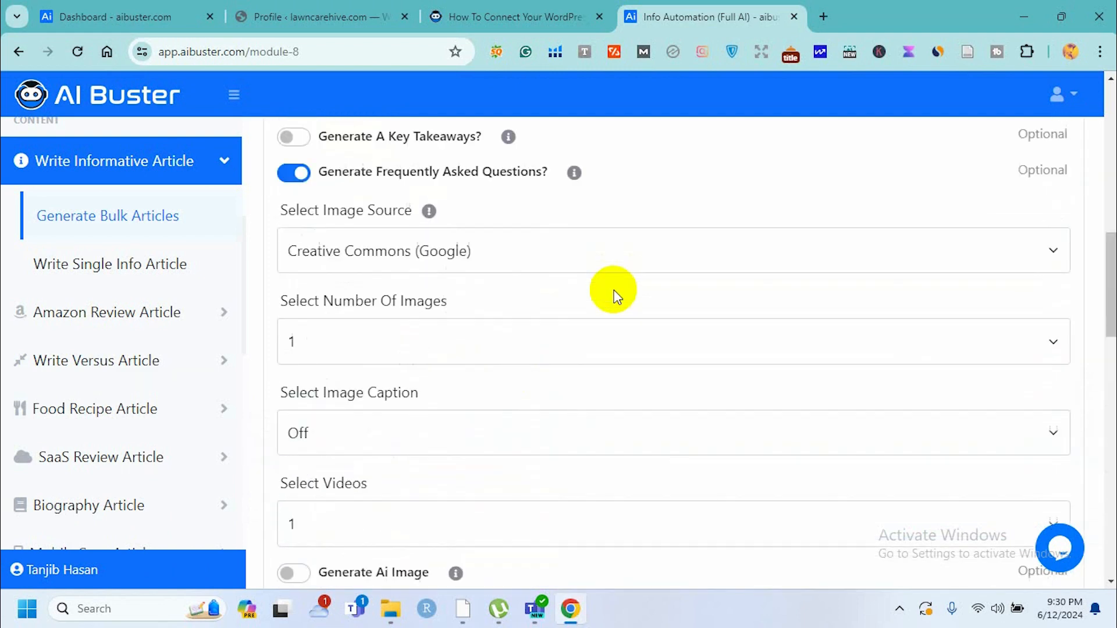
pyautogui.scroll(10, 617, 296)
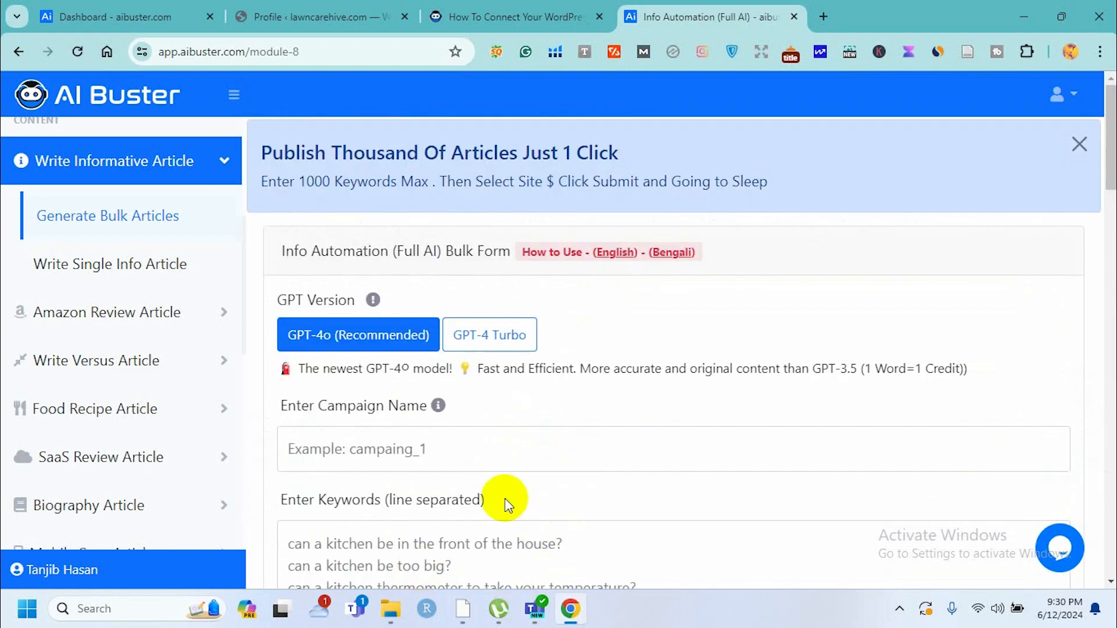
pyautogui.scroll(-10, 506, 503)
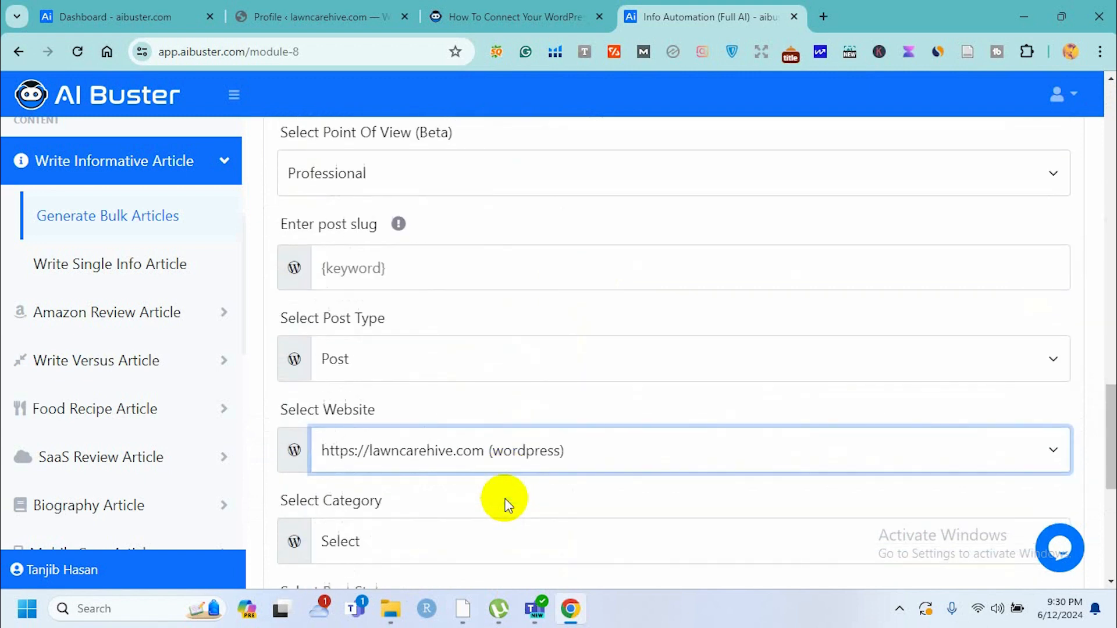
pyautogui.scroll(-6, 503, 504)
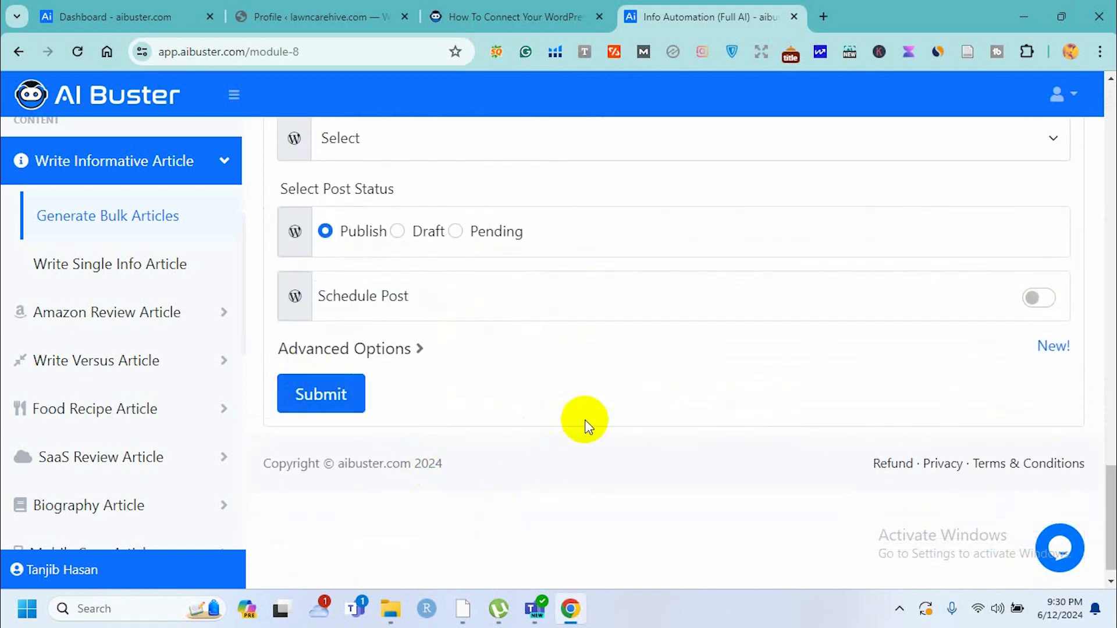
pyautogui.scroll(4, 587, 425)
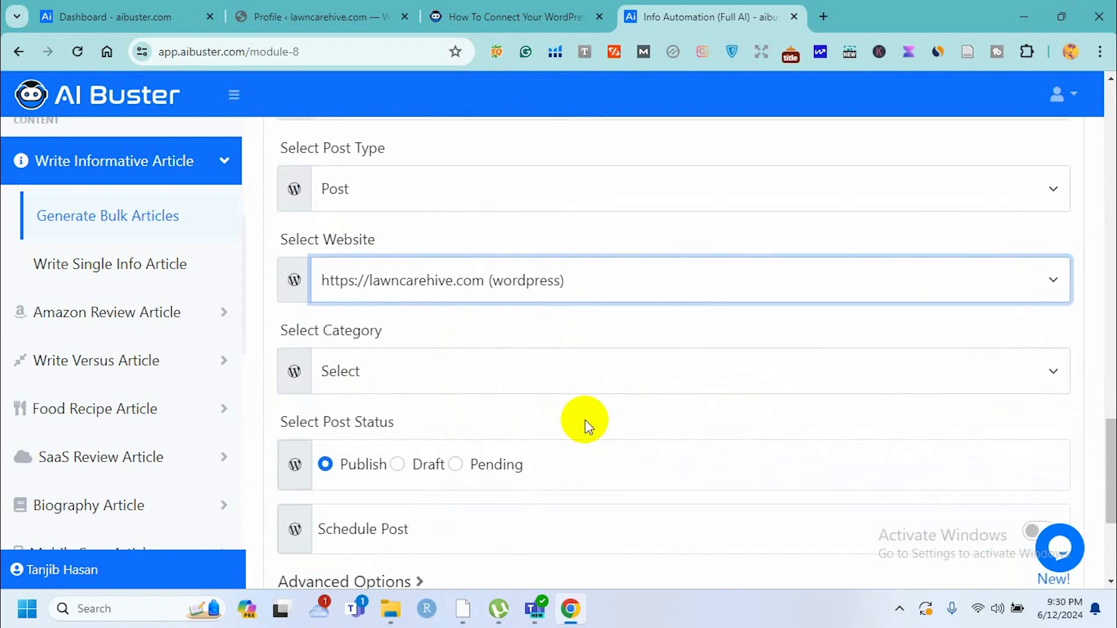
pyautogui.click(543, 372)
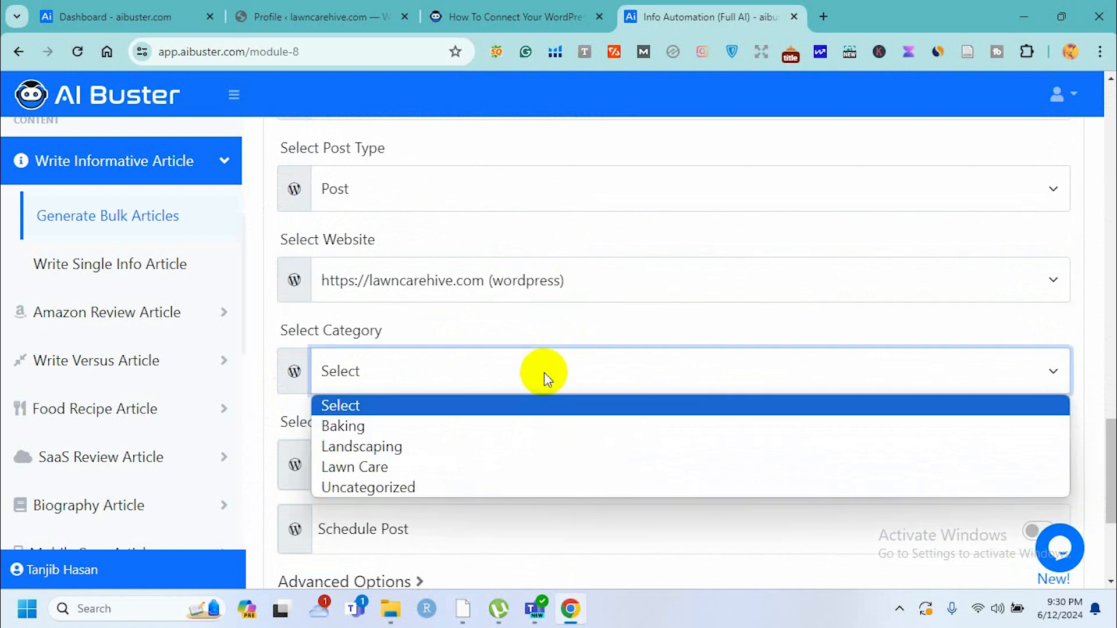
pyautogui.click(486, 449)
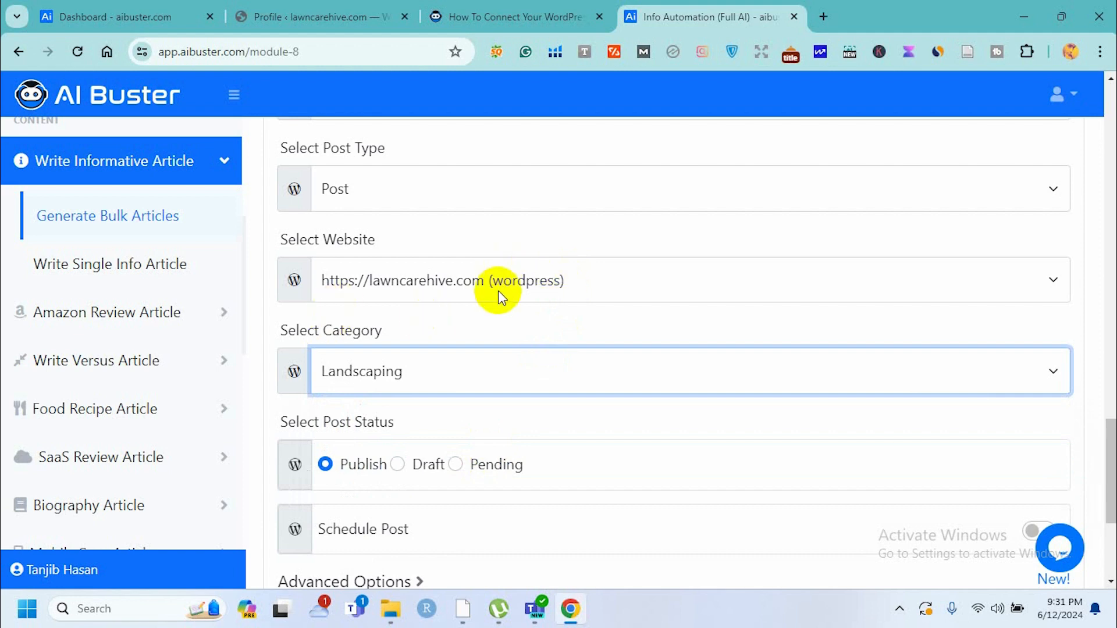
pyautogui.scroll(-4, 477, 445)
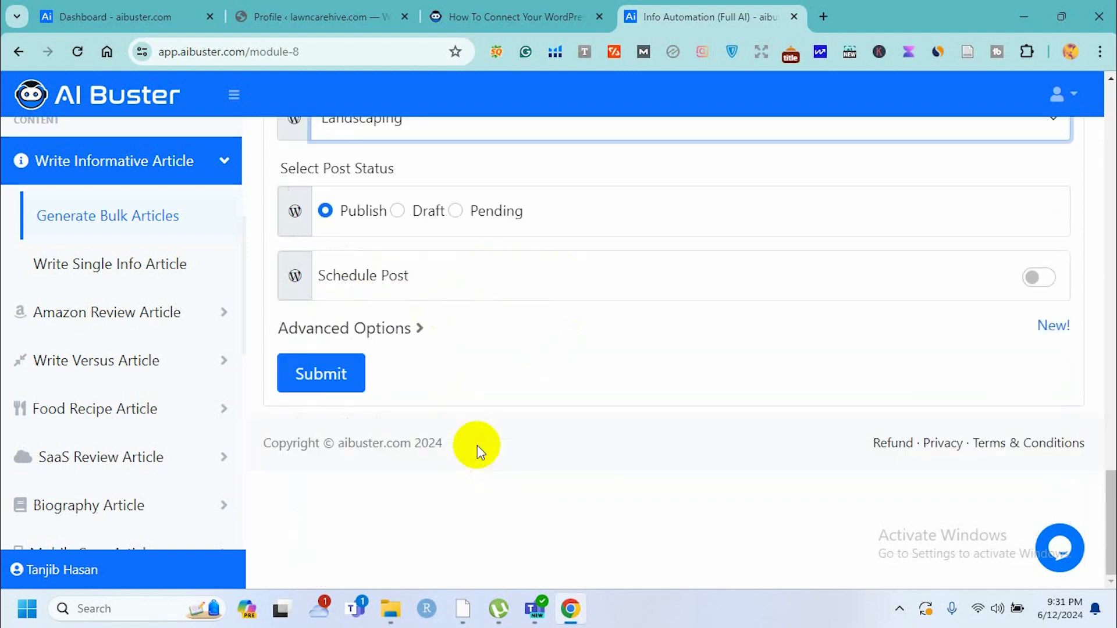
pyautogui.scroll(15, 477, 445)
pyautogui.scroll(10, 477, 445)
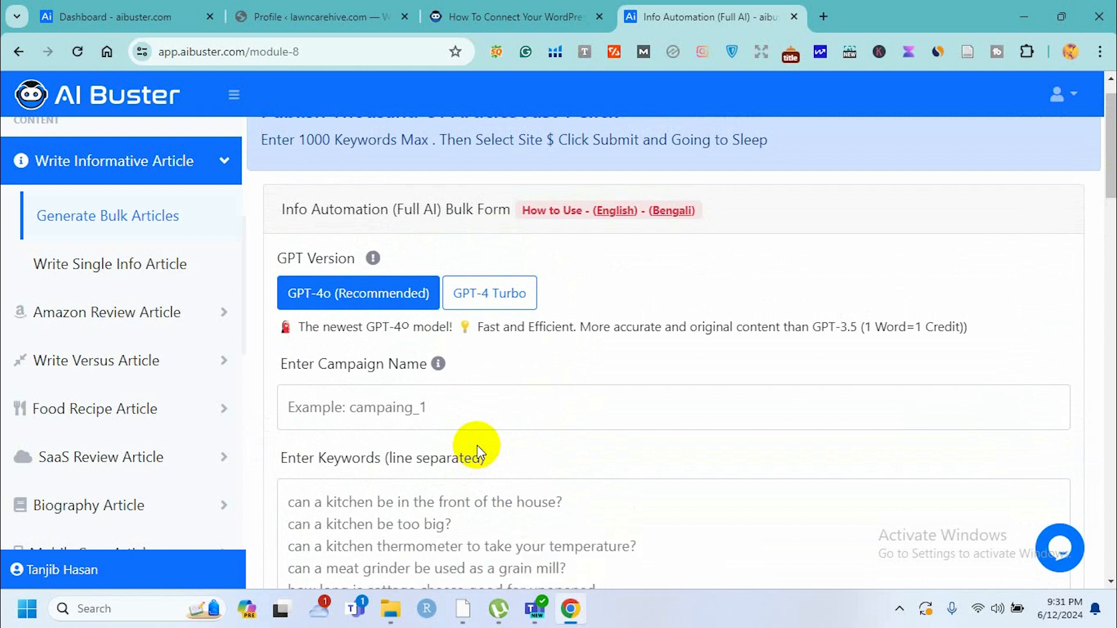
pyautogui.scroll(1, 477, 445)
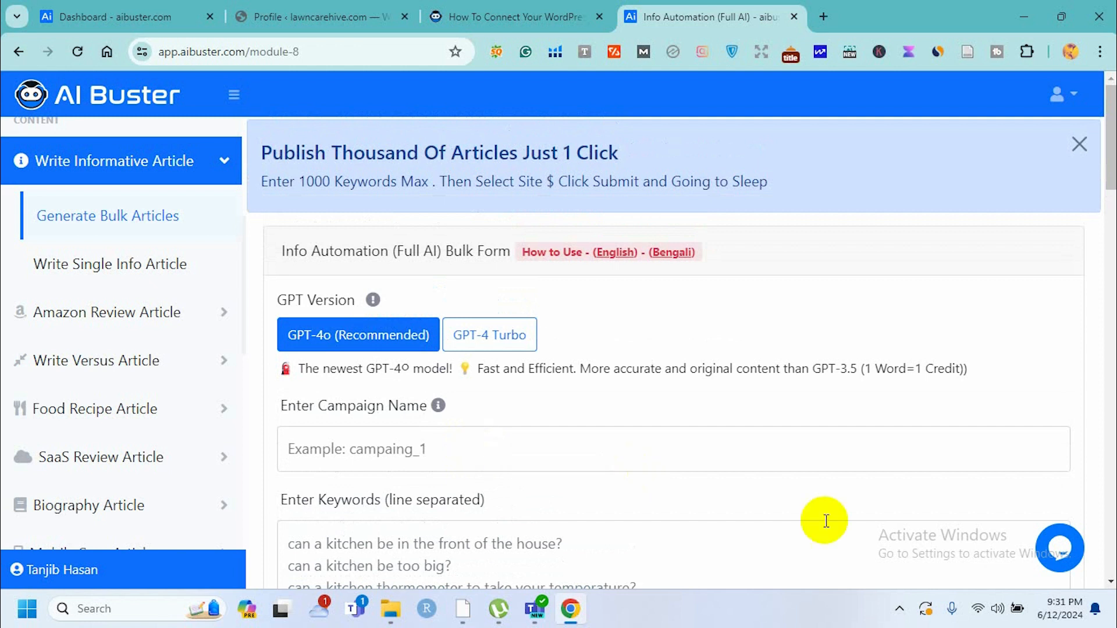
pyautogui.click(897, 610)
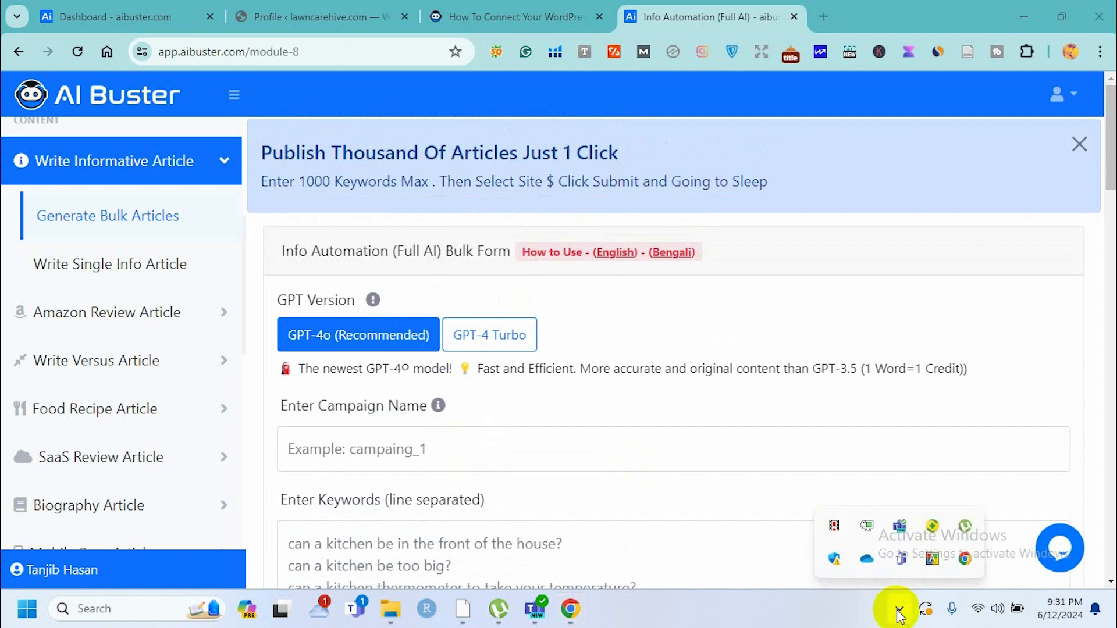
pyautogui.click(833, 528)
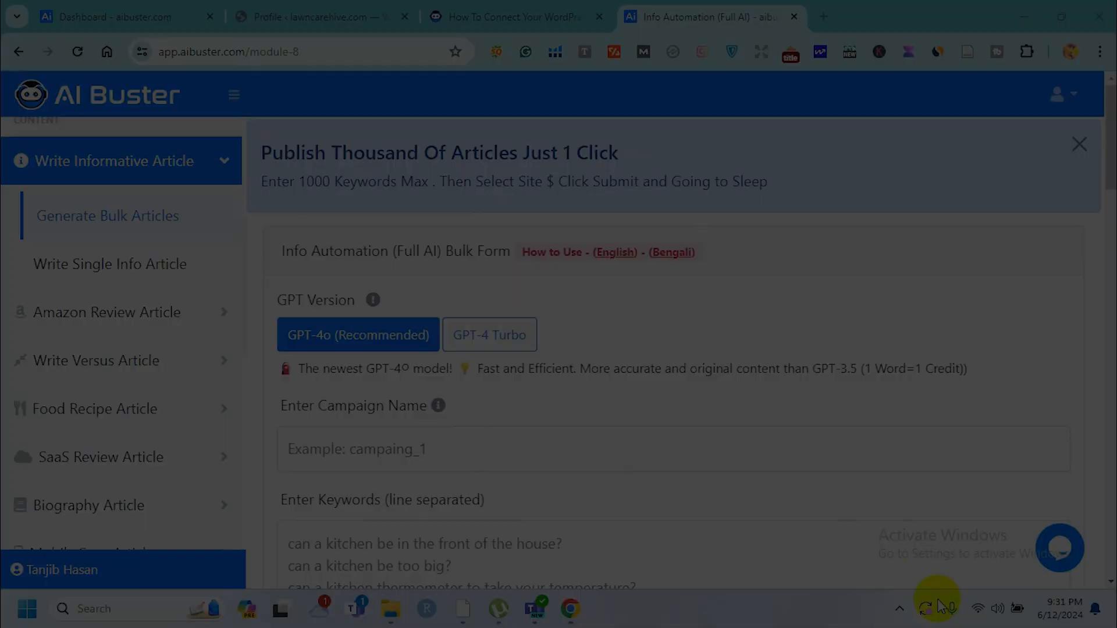